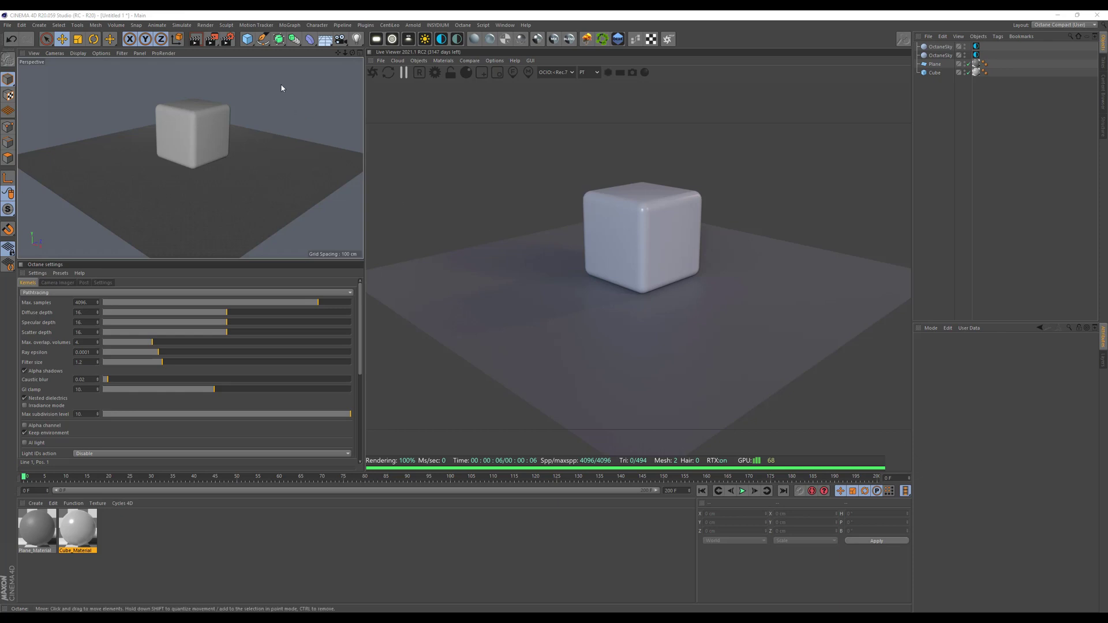
# Open Cinema 4D's Render Settings on the Octane Renderer's Render AOV group page.
pyautogui.click(228, 39)
# Open the Octane AOV manager from the Render AOV group and centre its window.
pyautogui.moveTo(360, 40); pyautogui.dragTo(441, 107)
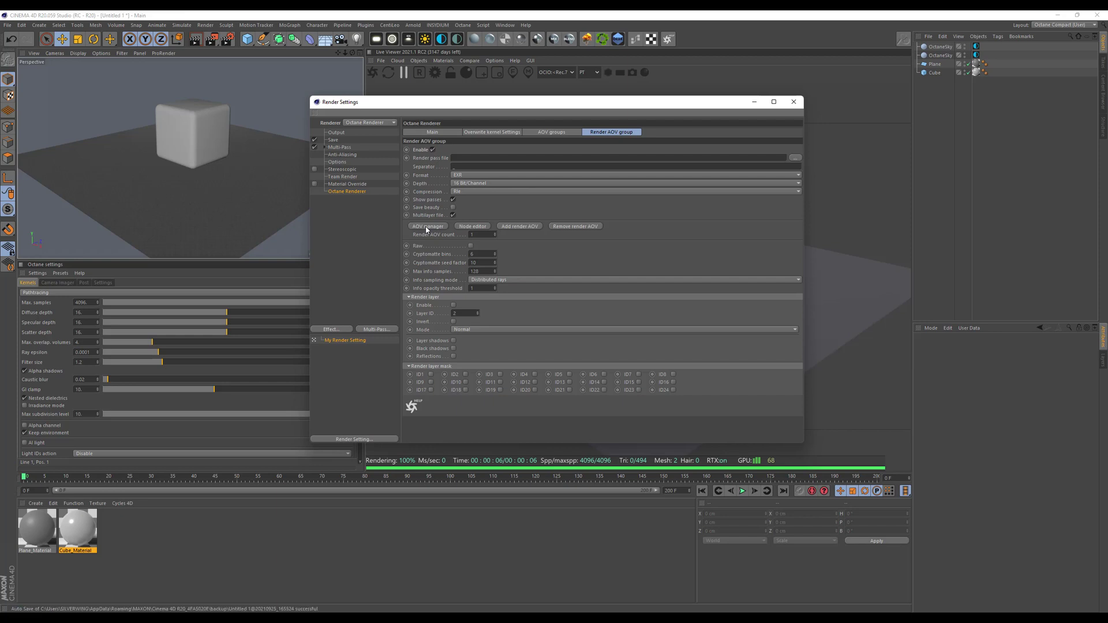
pyautogui.click(426, 226)
pyautogui.moveTo(340, 21); pyautogui.dragTo(602, 120)
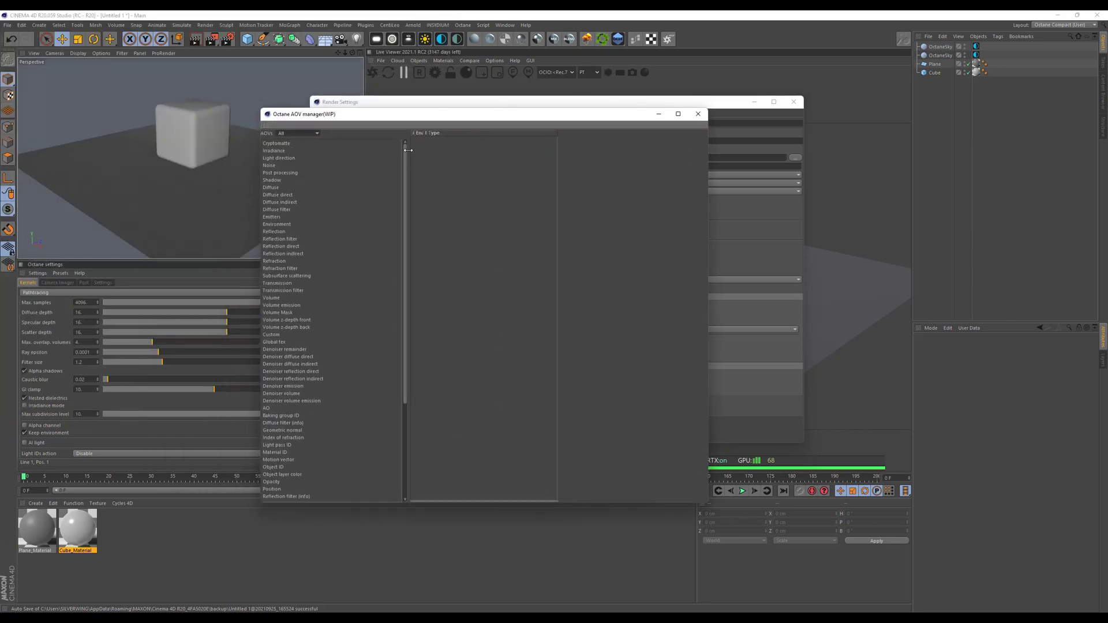
# Drag Reflection from the AOV type catalogue into the empty AOV table.
pyautogui.moveTo(408, 153)
pyautogui.mouseDown()
pyautogui.moveTo(418, 257)
pyautogui.moveTo(415, 164)
pyautogui.mouseUp()
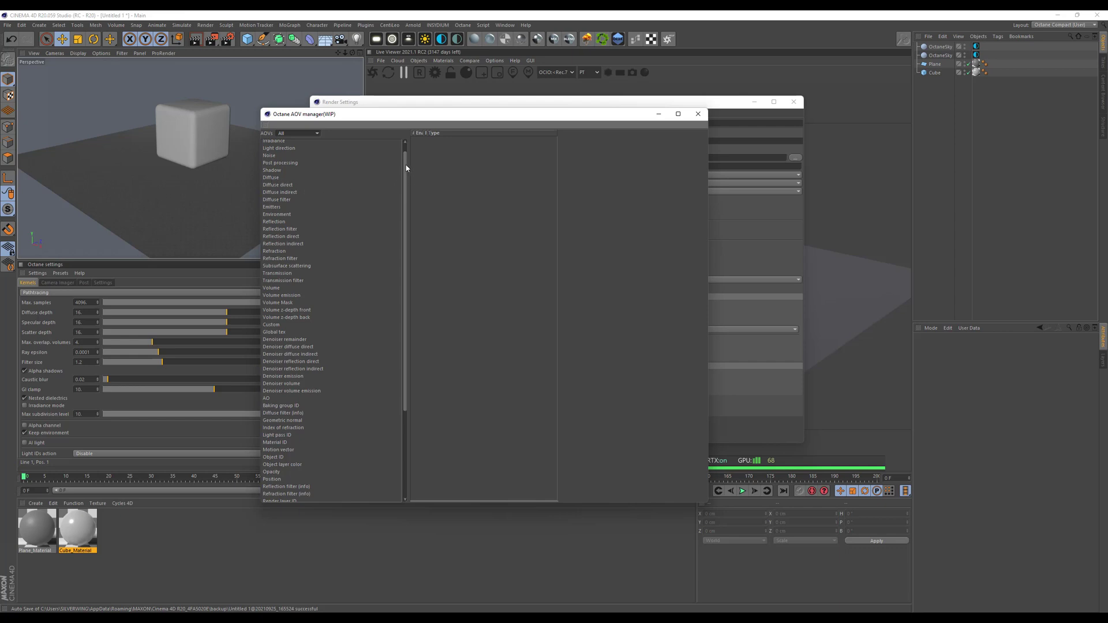
pyautogui.scroll(1, 406, 163)
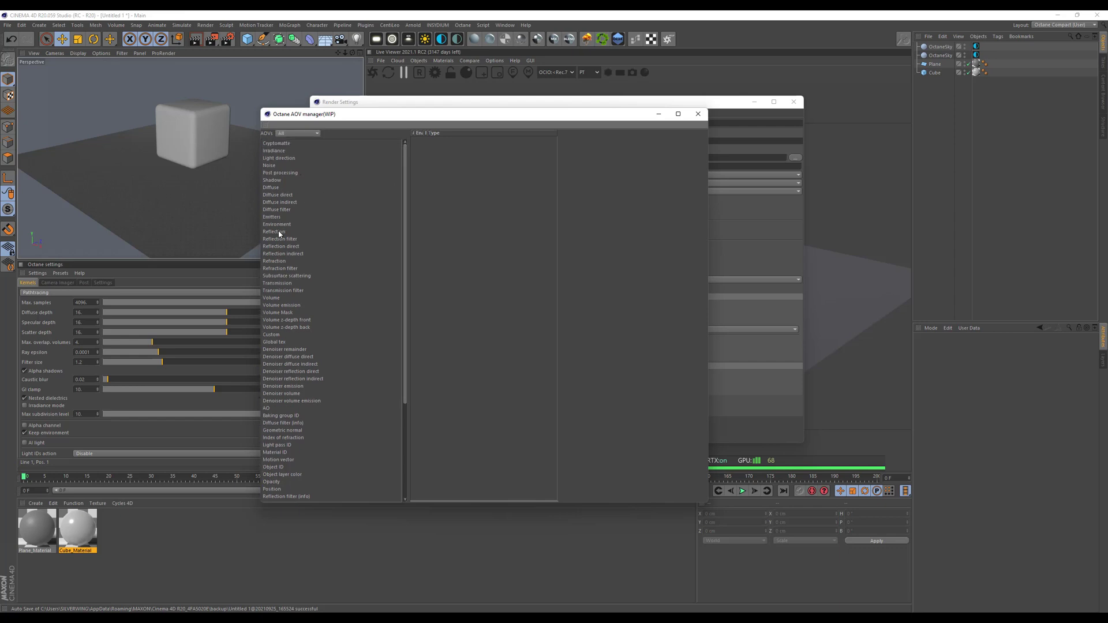
pyautogui.moveTo(275, 231); pyautogui.dragTo(450, 142)
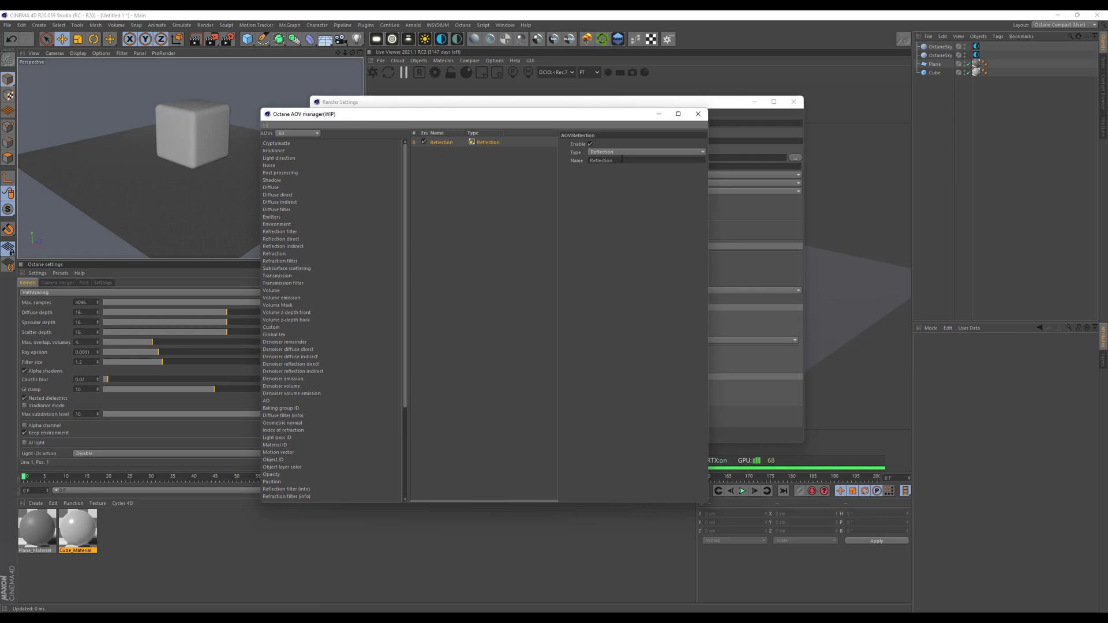
# Keep the Reflection pass type as is and bring the Render Settings window forward.
pyautogui.click(608, 154)
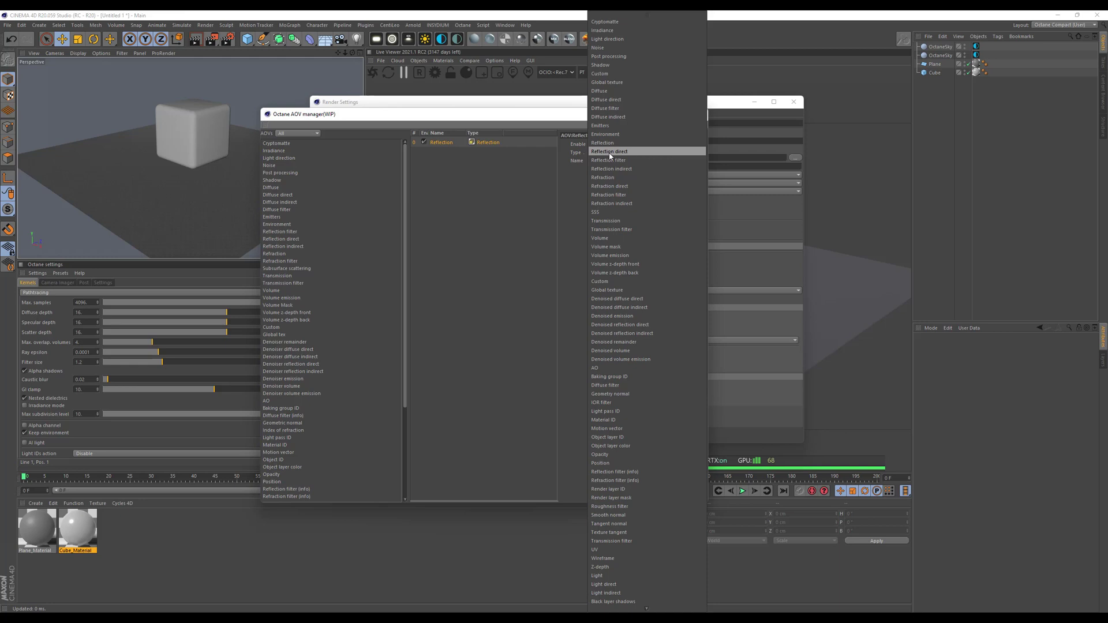
pyautogui.click(575, 186)
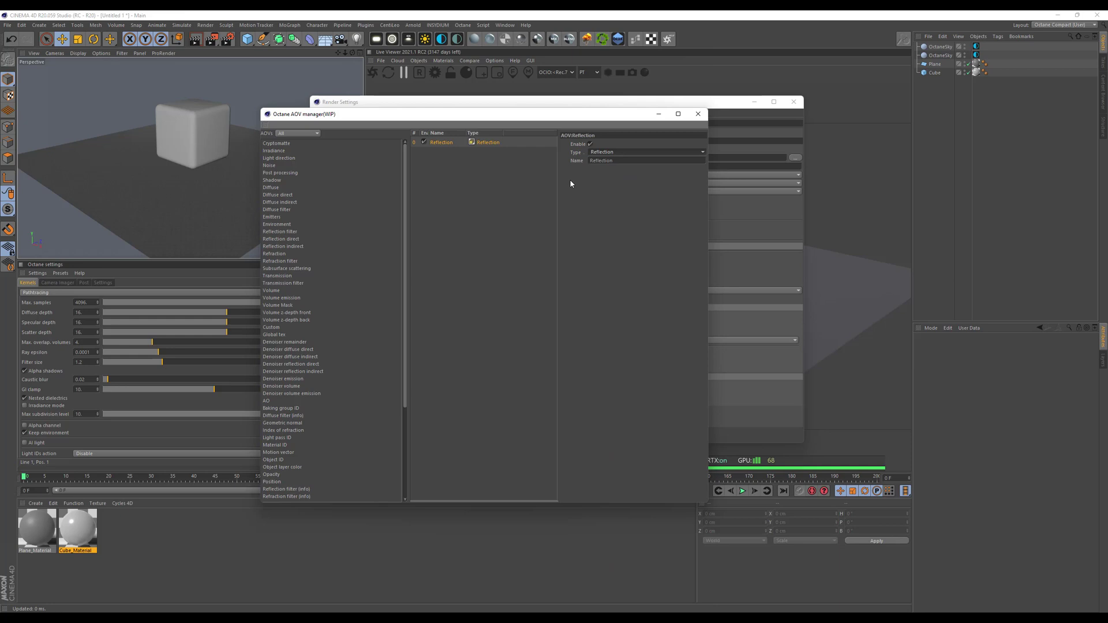
pyautogui.click(625, 100)
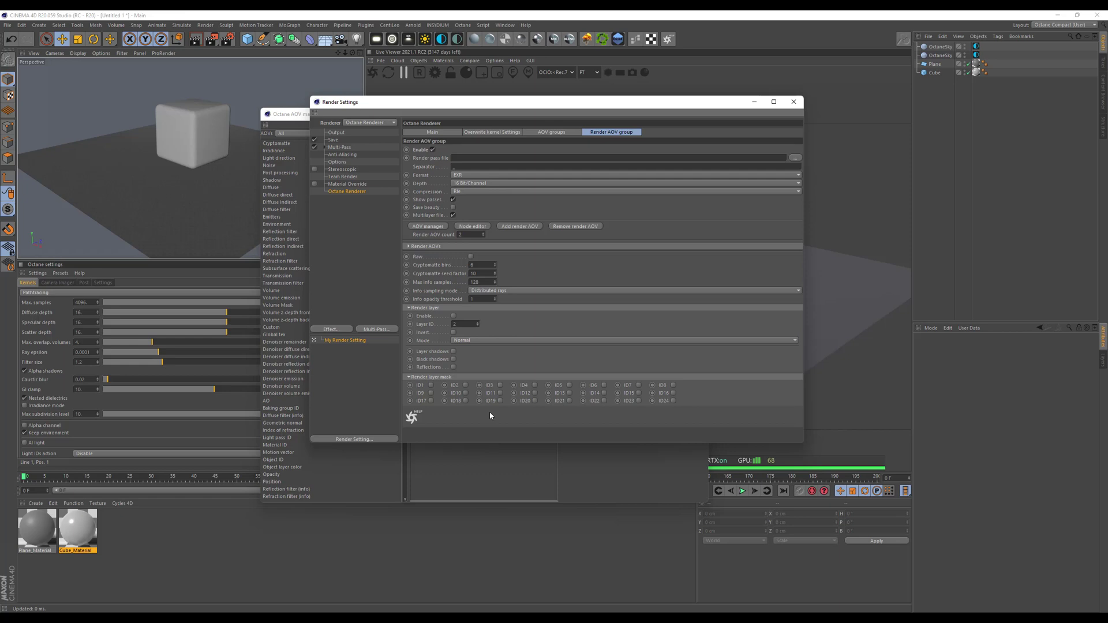
# Minimize Render Settings and add a Custom AOV below Reflection, selecting it to edit its ID.
pyautogui.click(755, 102)
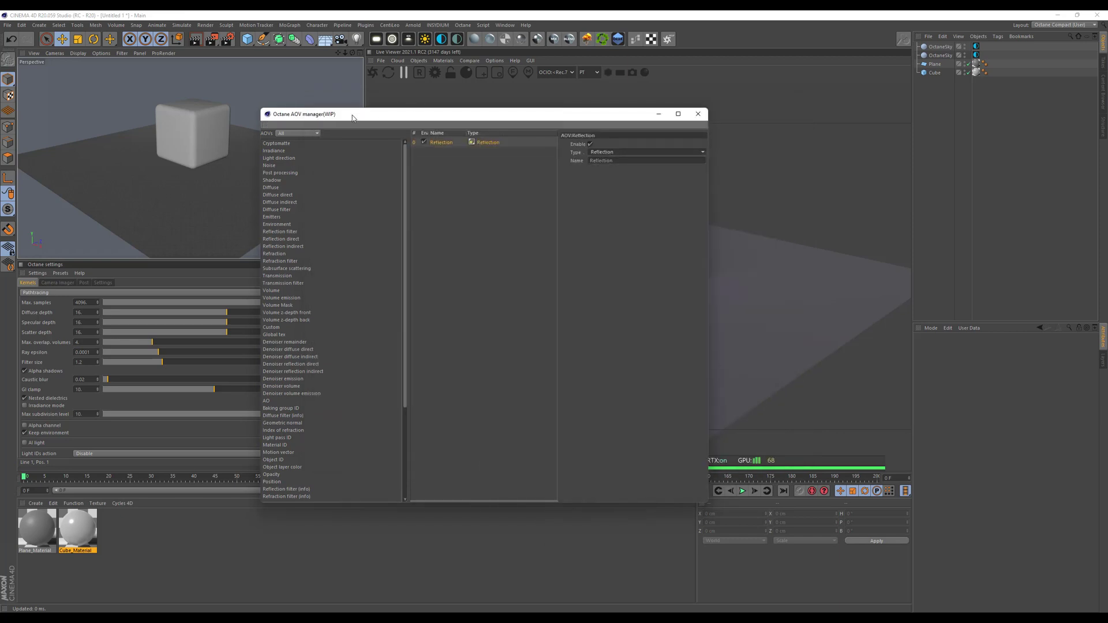
pyautogui.moveTo(358, 116); pyautogui.dragTo(376, 106)
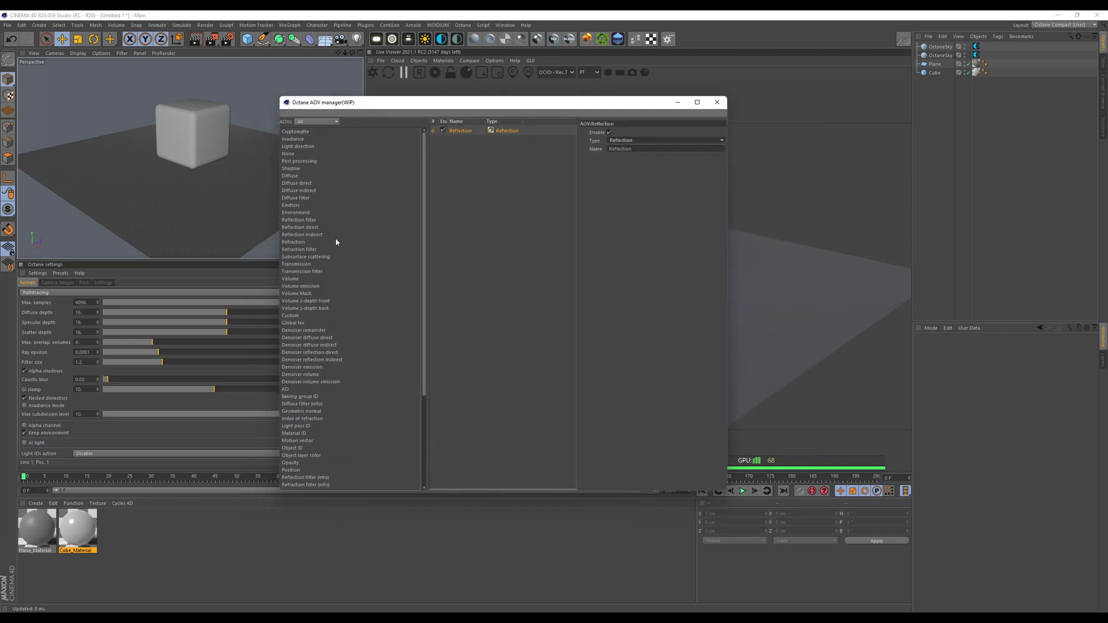
pyautogui.doubleClick(290, 316)
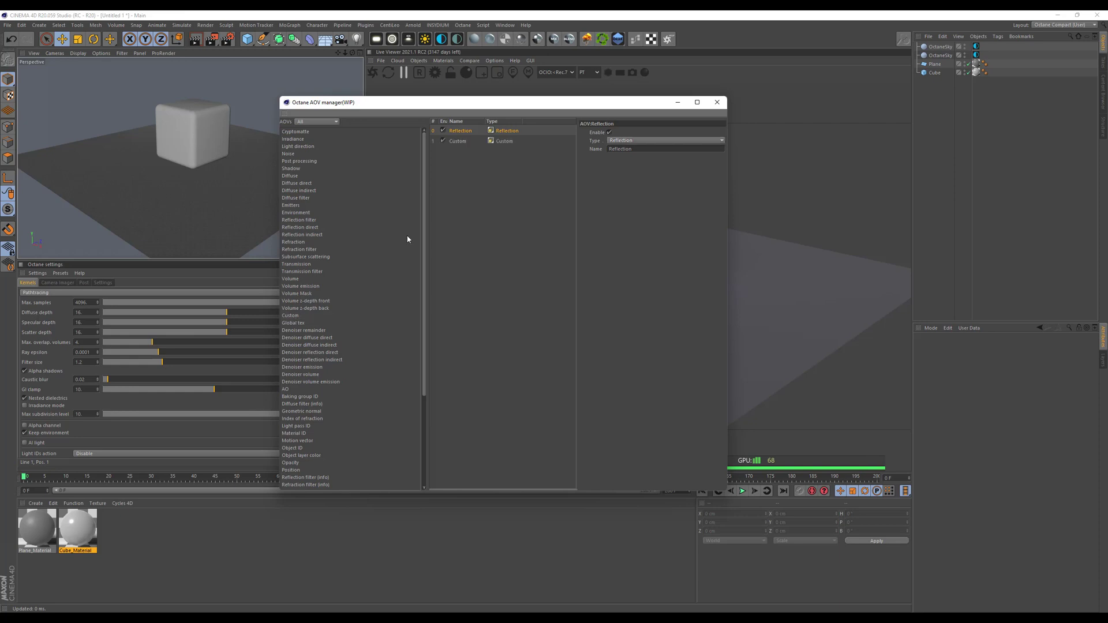
pyautogui.click(457, 142)
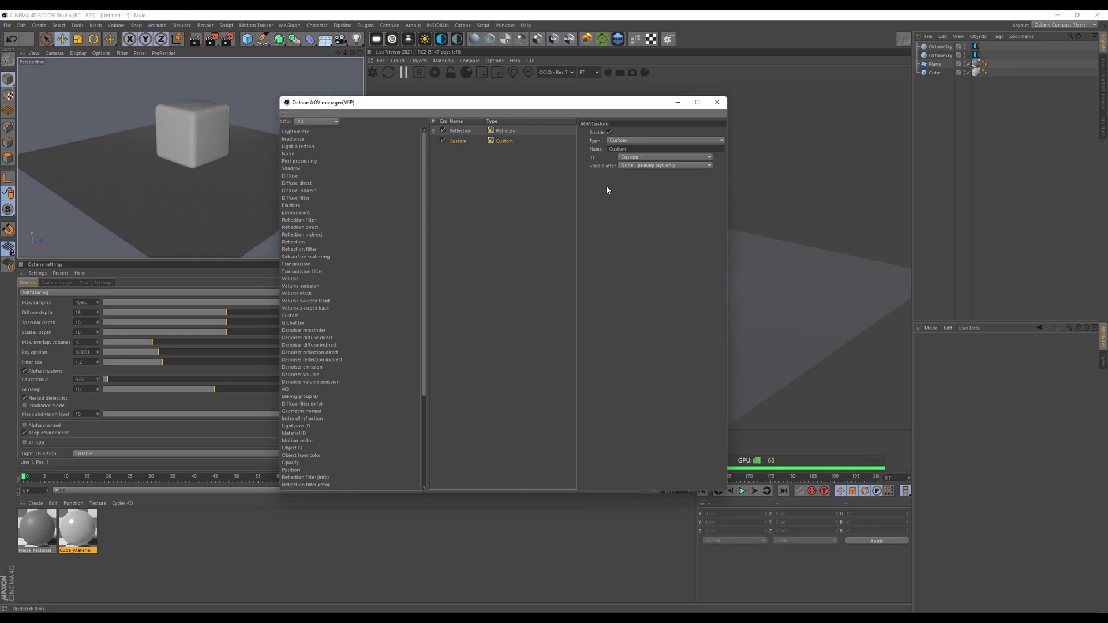
pyautogui.click(636, 157)
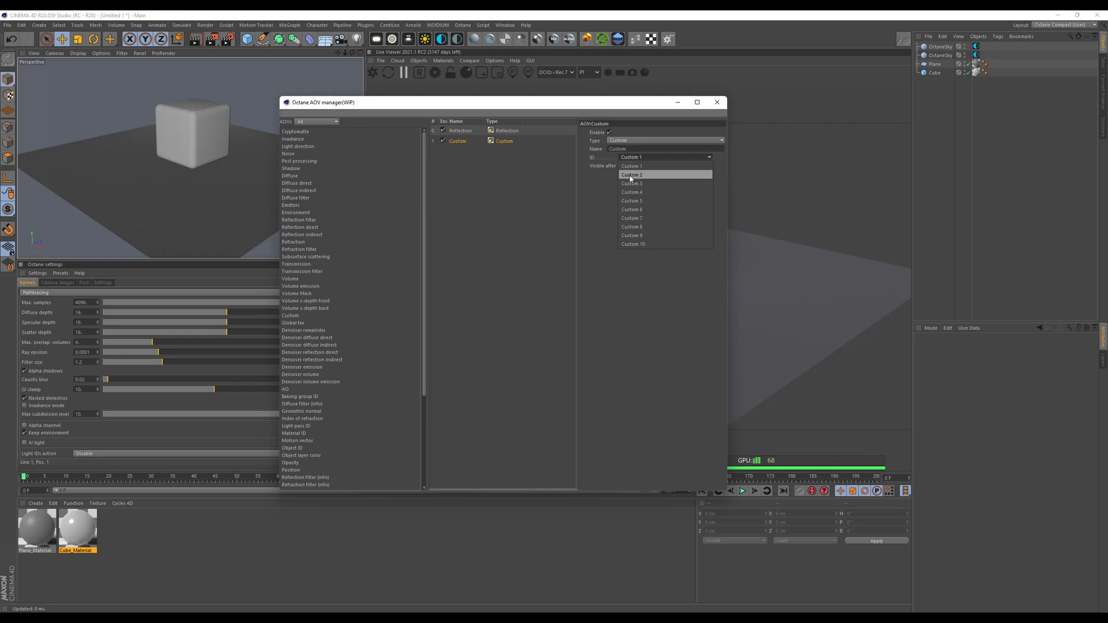
# Set the Custom AOV to ID Custom 2, visible after Reflections and refractions.
pyautogui.click(630, 175)
pyautogui.click(629, 167)
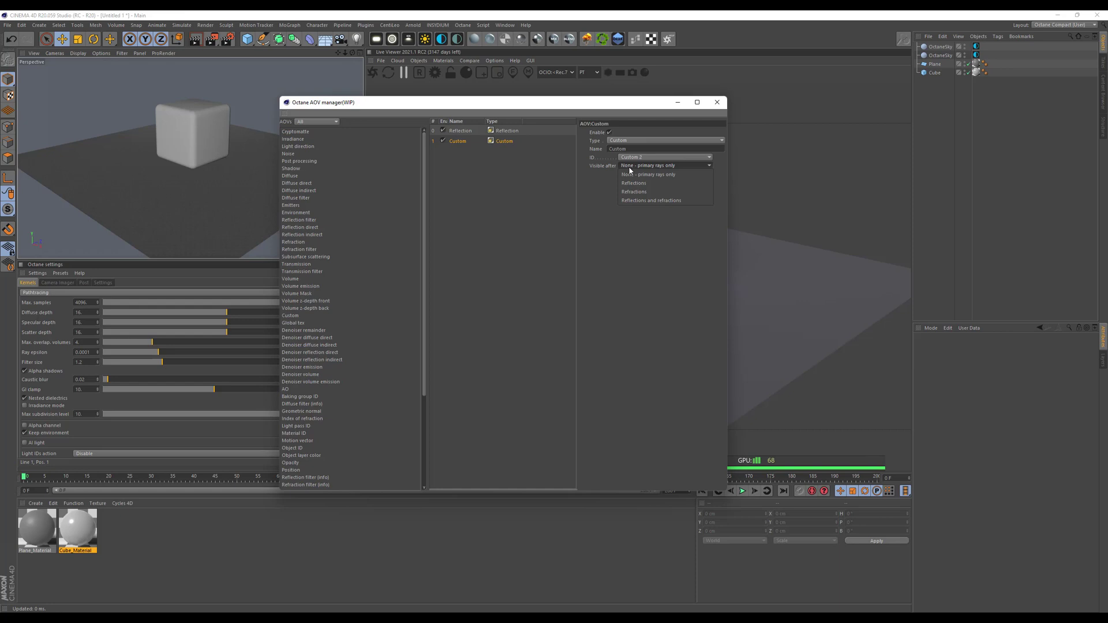
pyautogui.click(632, 201)
pyautogui.moveTo(600, 103); pyautogui.dragTo(640, 103)
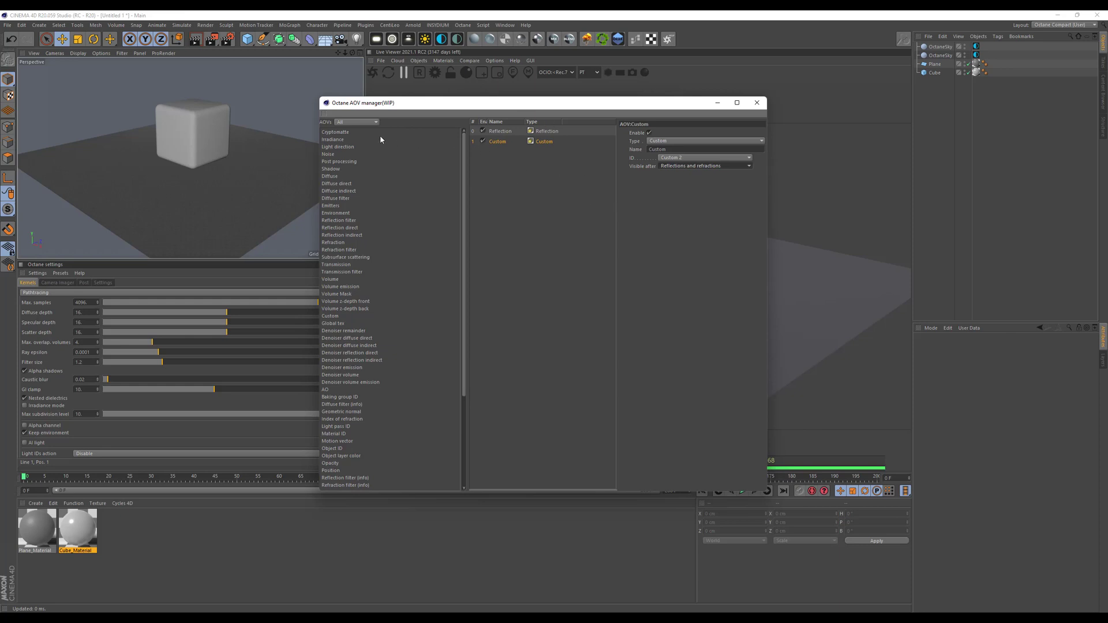
pyautogui.click(757, 103)
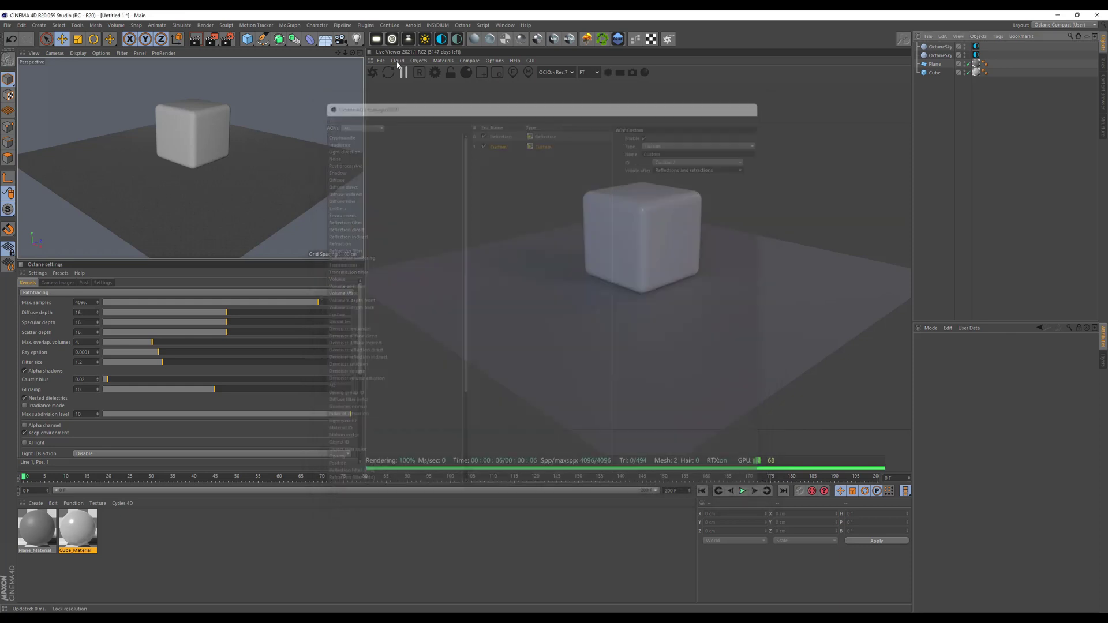
# Close Render Settings and select Plane and Cube together in the Object Manager for tagging.
pyautogui.click(228, 39)
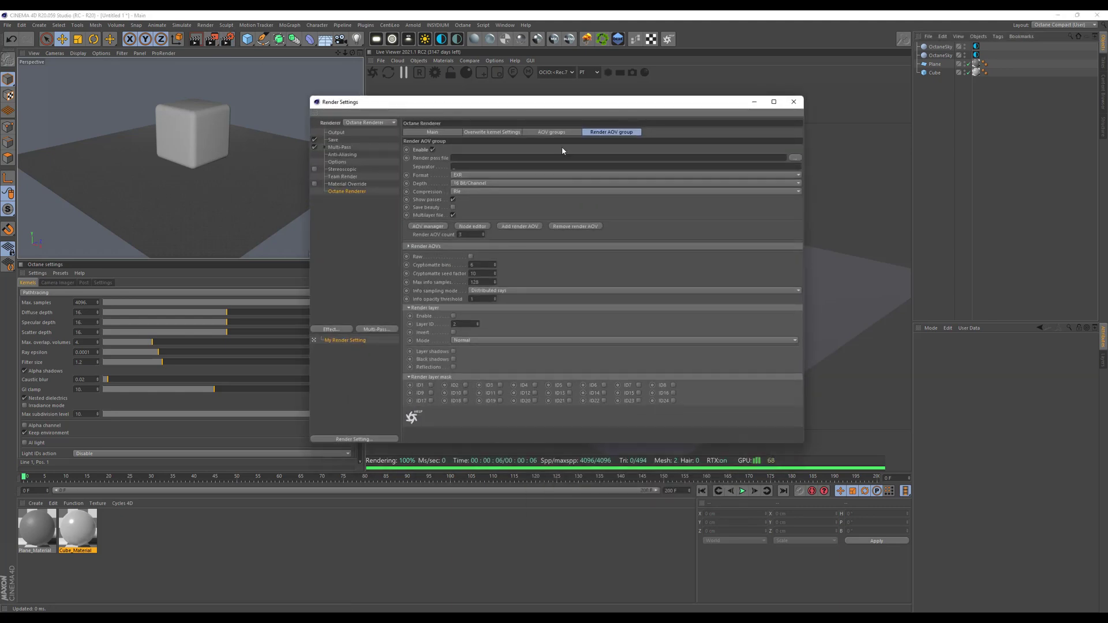
pyautogui.click(788, 105)
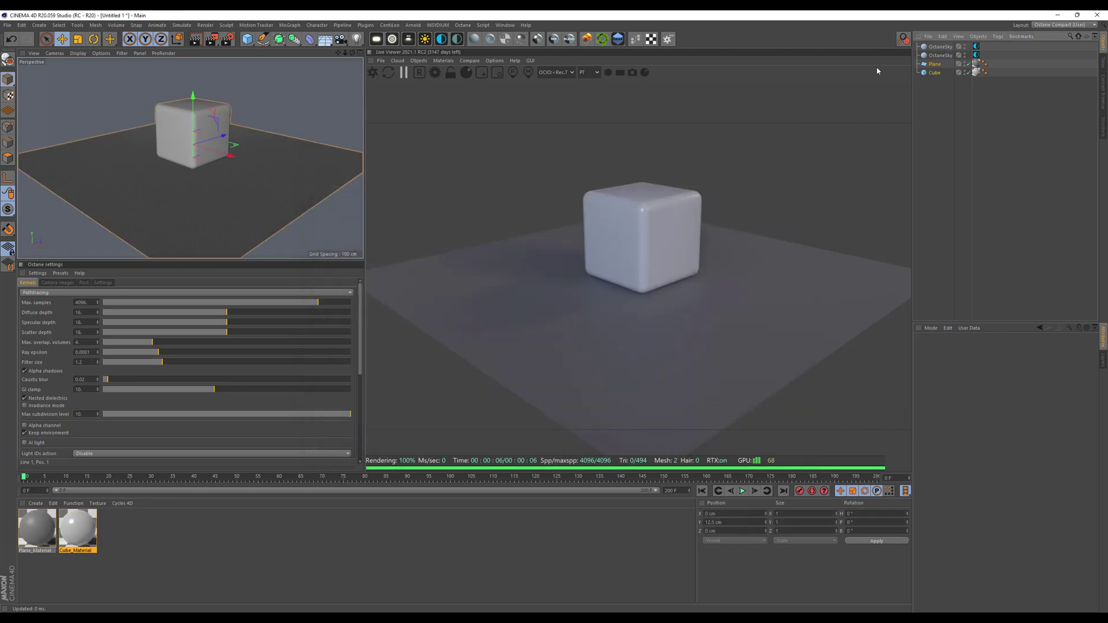
pyautogui.click(934, 64)
pyautogui.keyDown('shift'); pyautogui.click(935, 73); pyautogui.keyUp('shift')
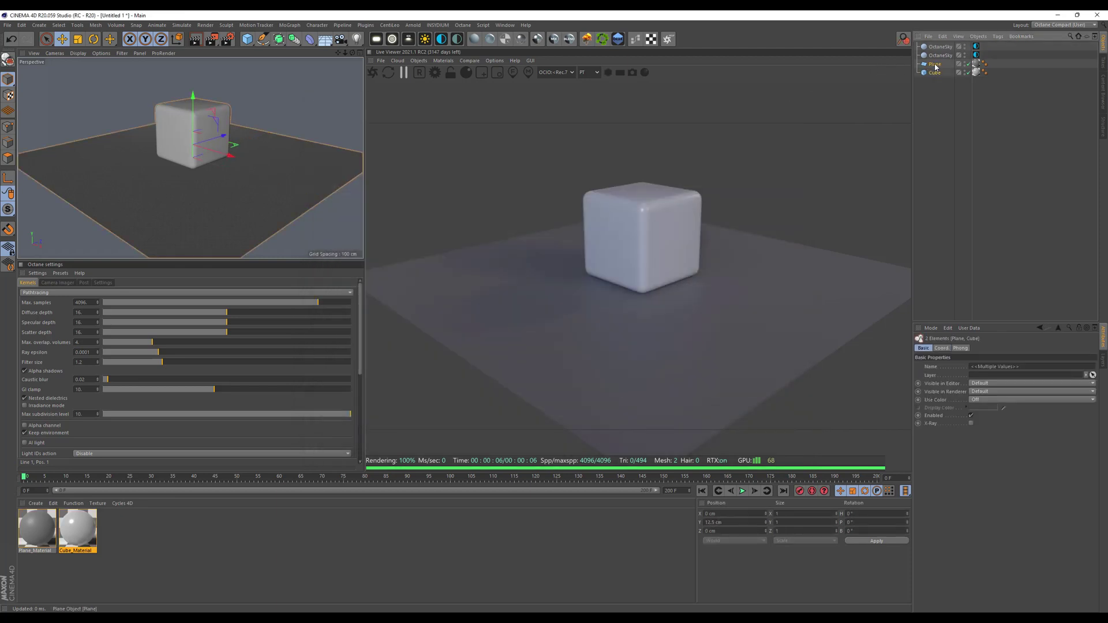
pyautogui.rightClick(936, 66)
# Give Plane and Cube an Octane ObjectTag with Custom AOV 2 and white object colour, then re-render.
pyautogui.moveTo(993, 78)
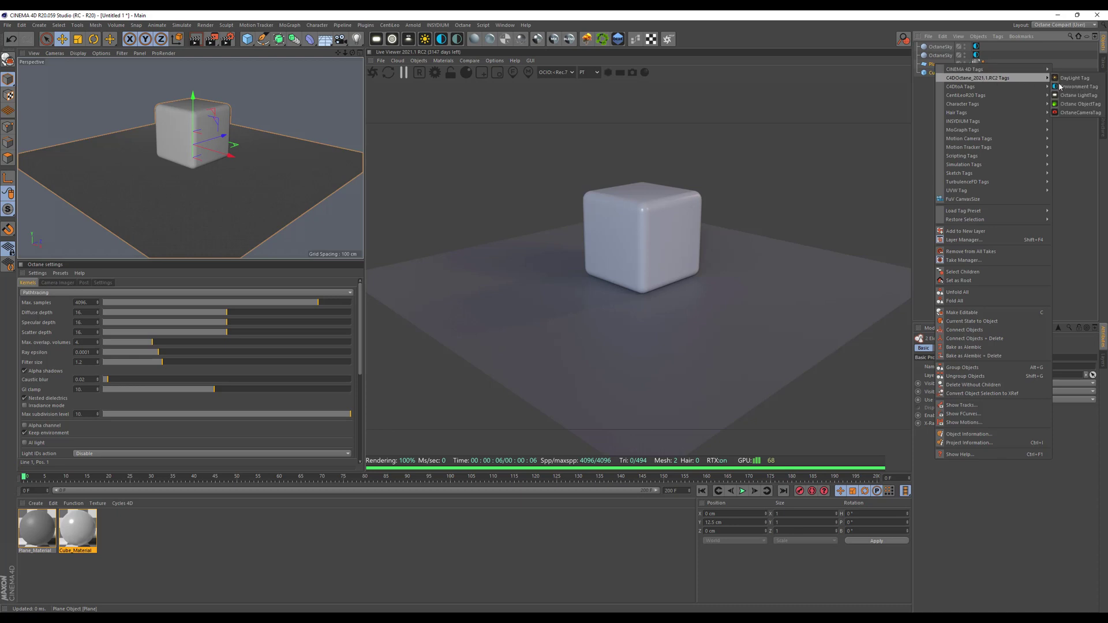
pyautogui.click(1079, 104)
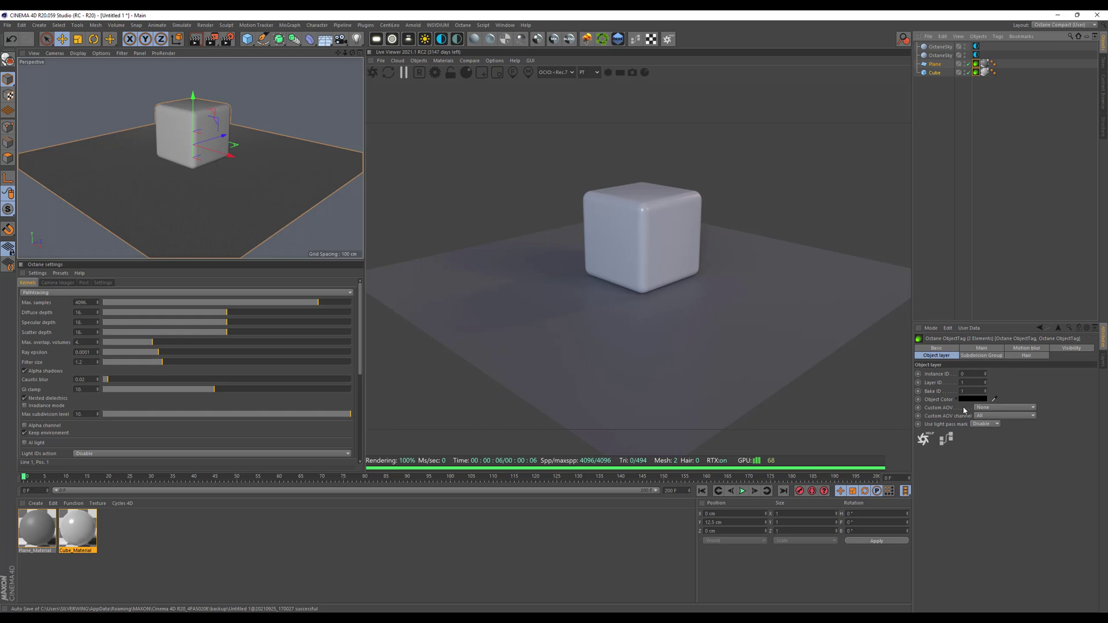
pyautogui.click(994, 408)
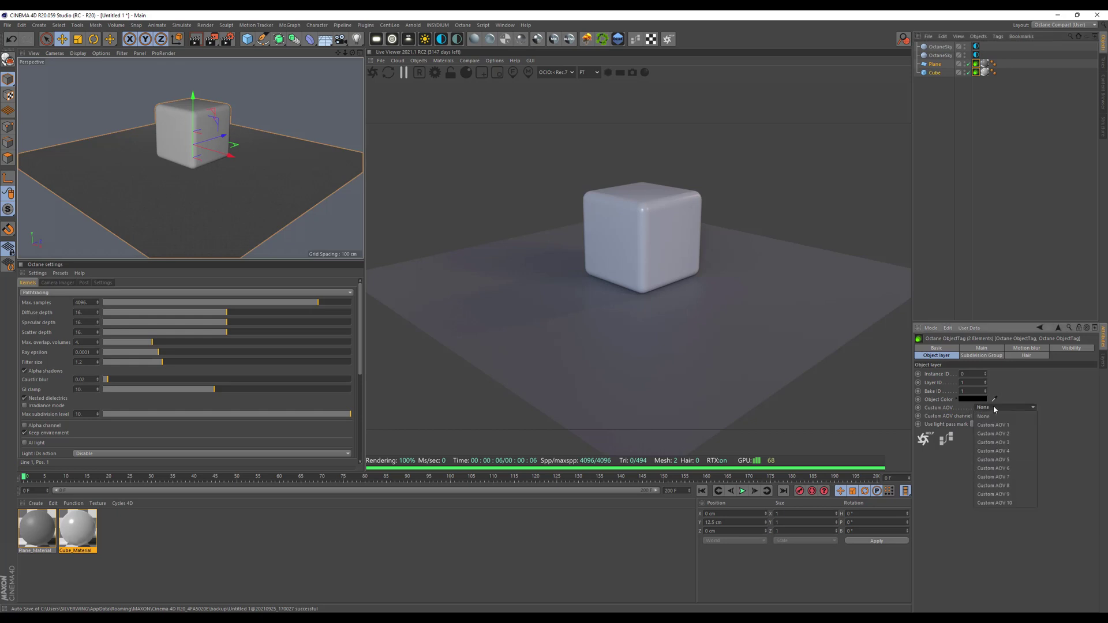
pyautogui.click(992, 434)
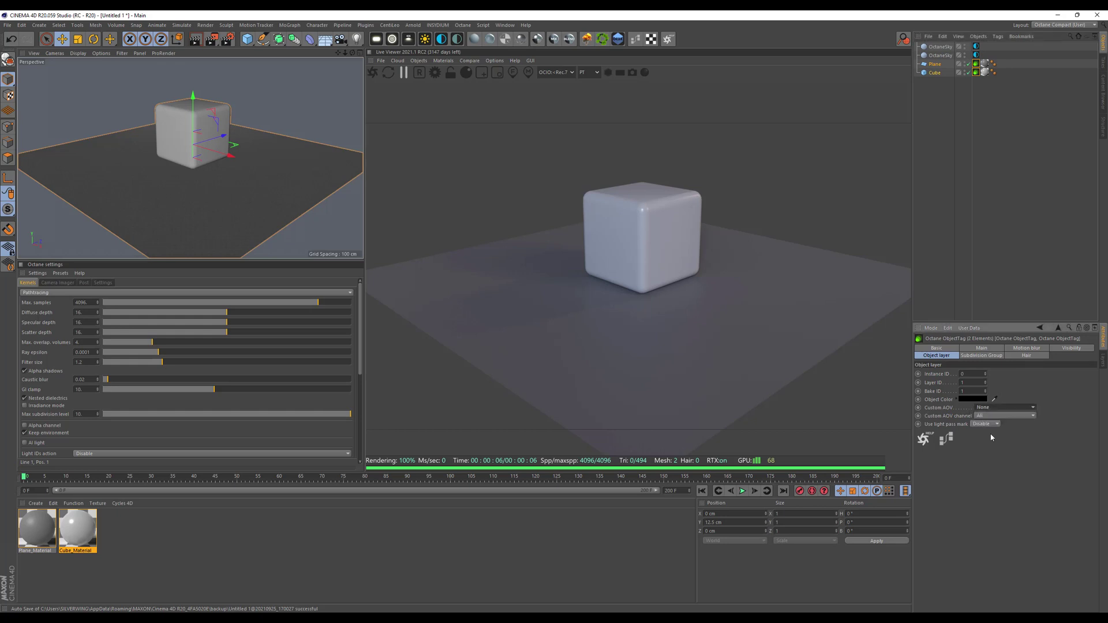
pyautogui.click(970, 400)
pyautogui.moveTo(963, 415); pyautogui.dragTo(1054, 415)
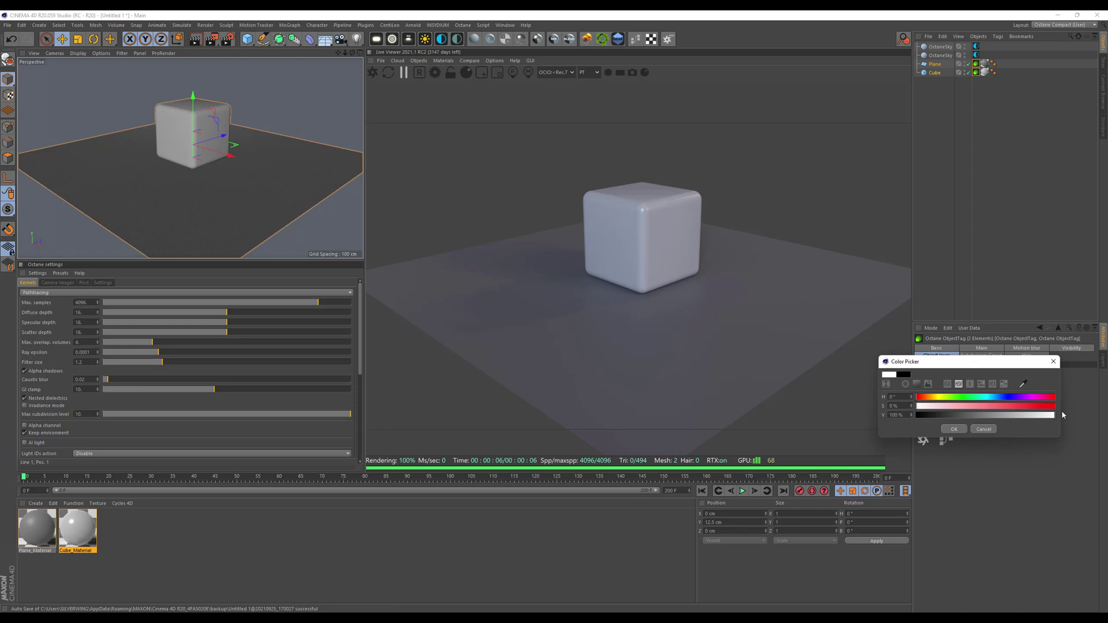
pyautogui.click(950, 429)
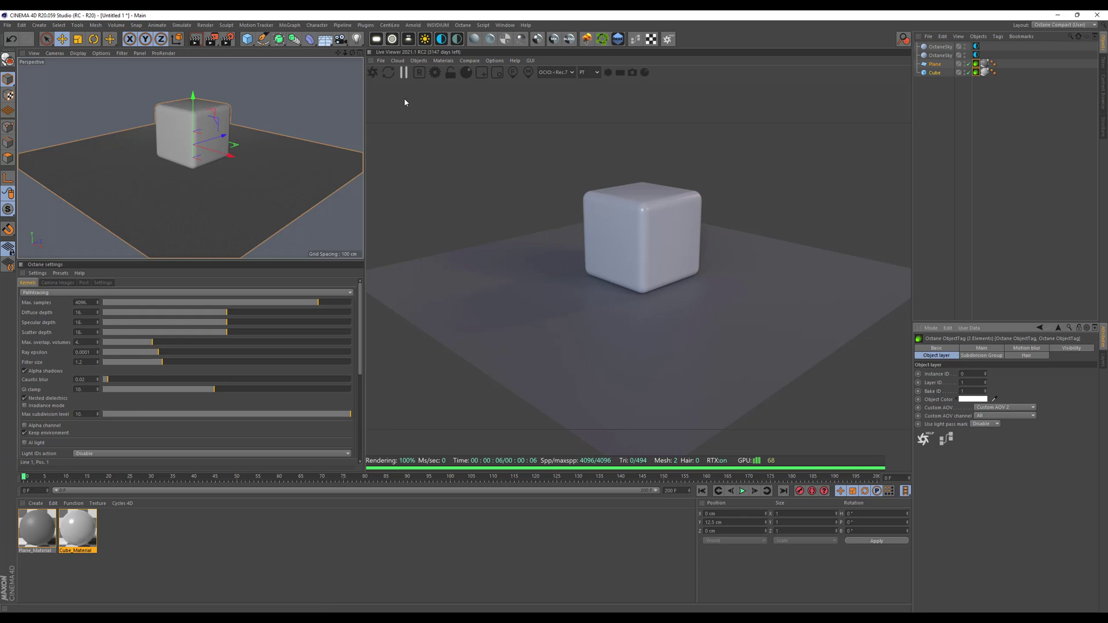
pyautogui.click(373, 73)
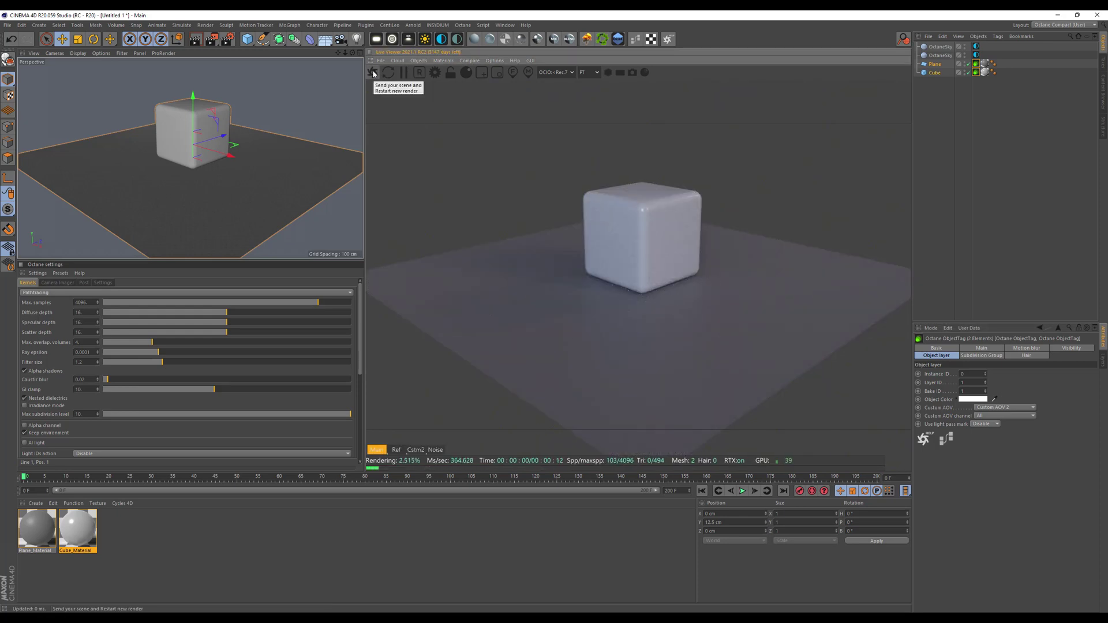
# Show the Cstm2 pass in the Live Viewer, with plane and cube as a white mask.
pyautogui.click(418, 451)
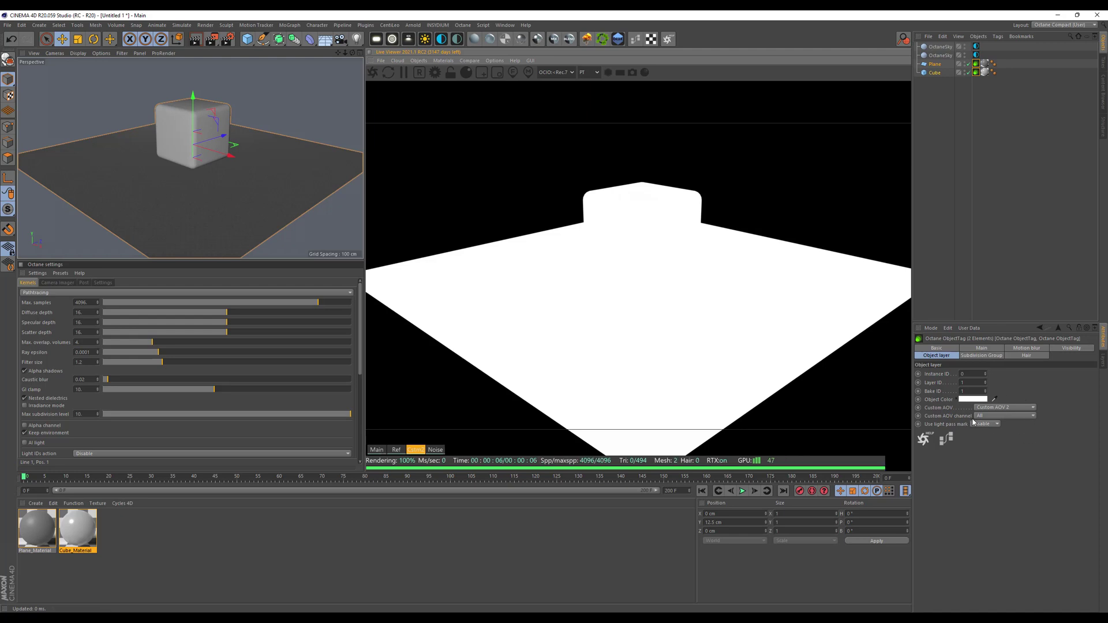
# Set the Custom AOV of the Plane's Octane ObjectTag to None.
pyautogui.click(976, 67)
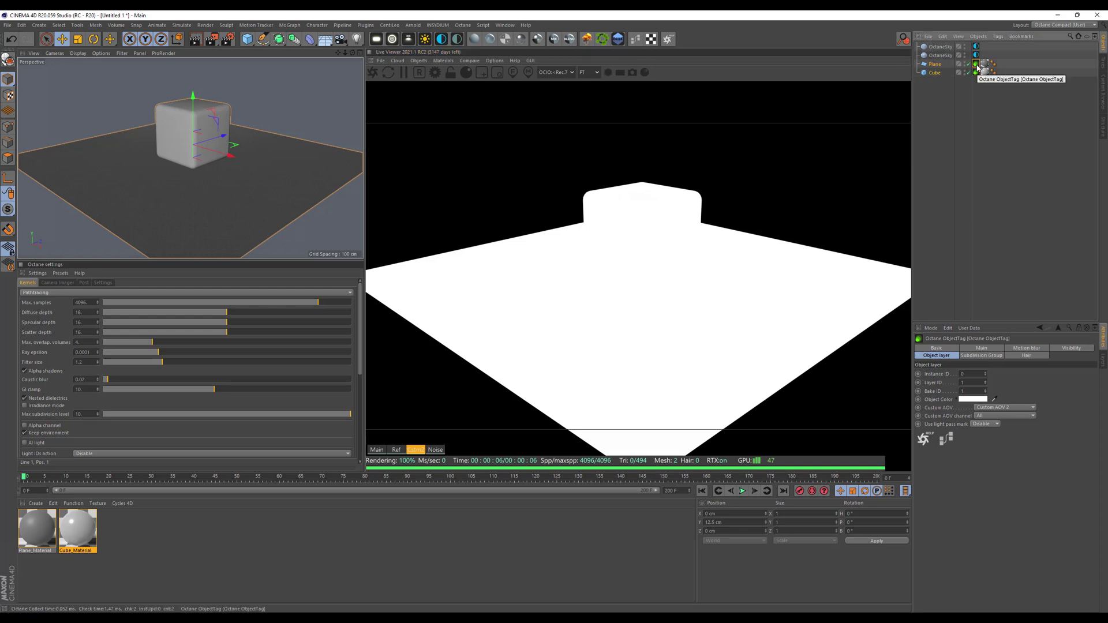
pyautogui.click(980, 406)
pyautogui.click(983, 415)
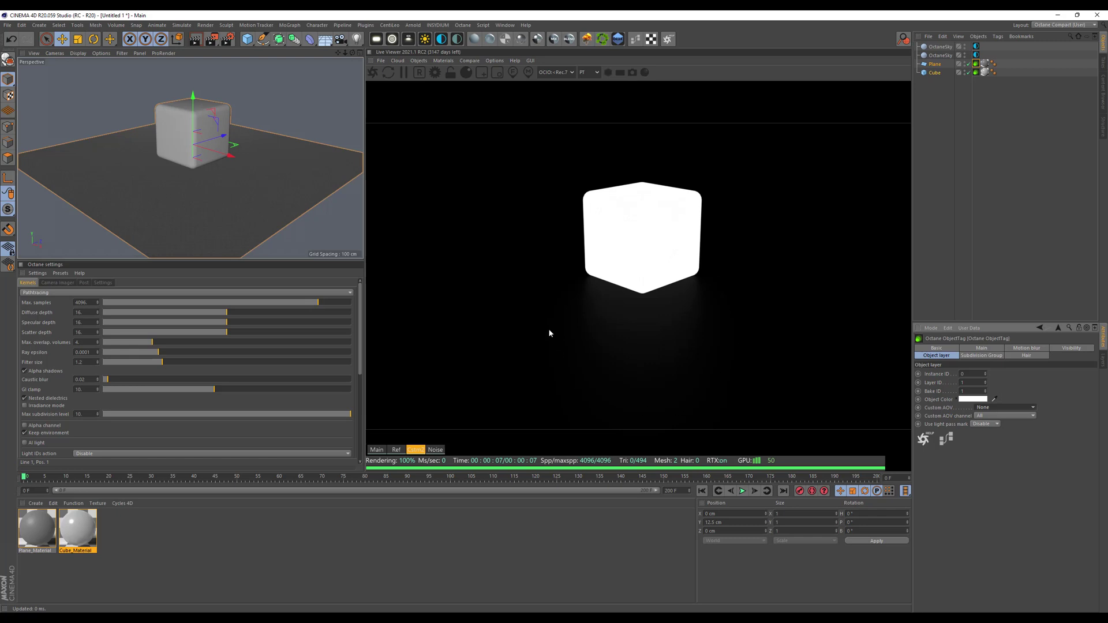
# Raise Plane_Material's Index value from 1.5 to 3 and close its Material Editor.
pyautogui.doubleClick(39, 526)
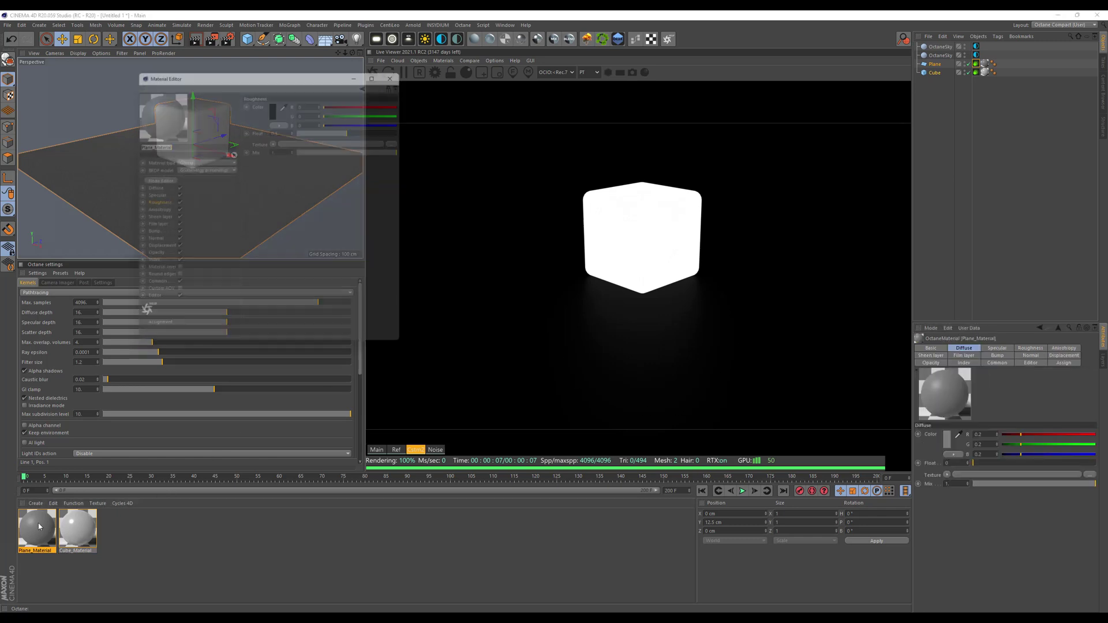
pyautogui.moveTo(312, 75); pyautogui.dragTo(431, 170)
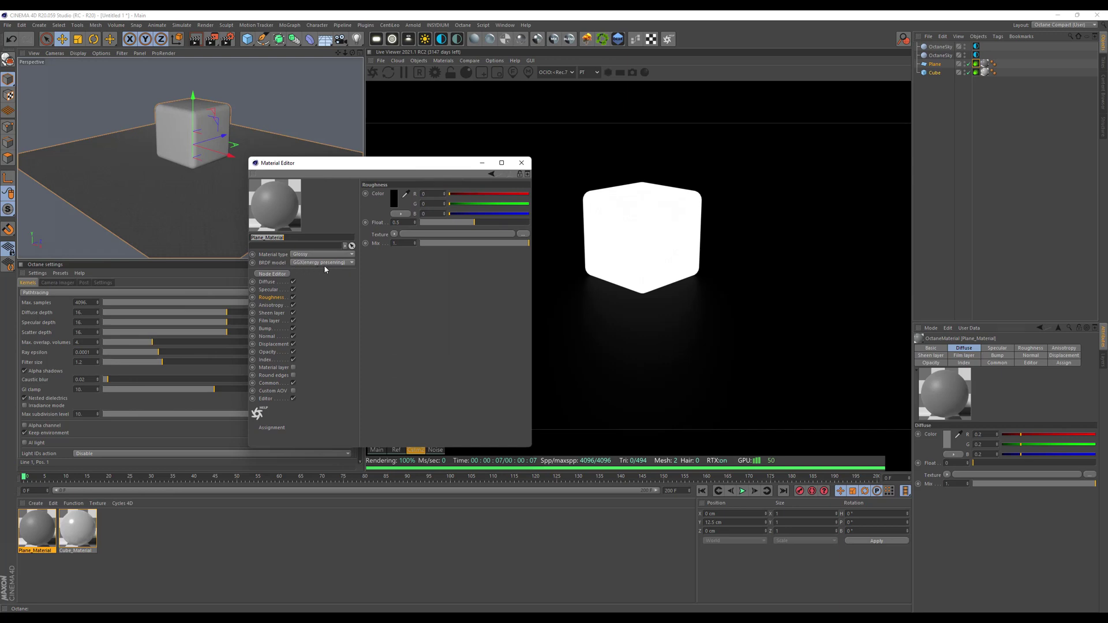
pyautogui.click(280, 359)
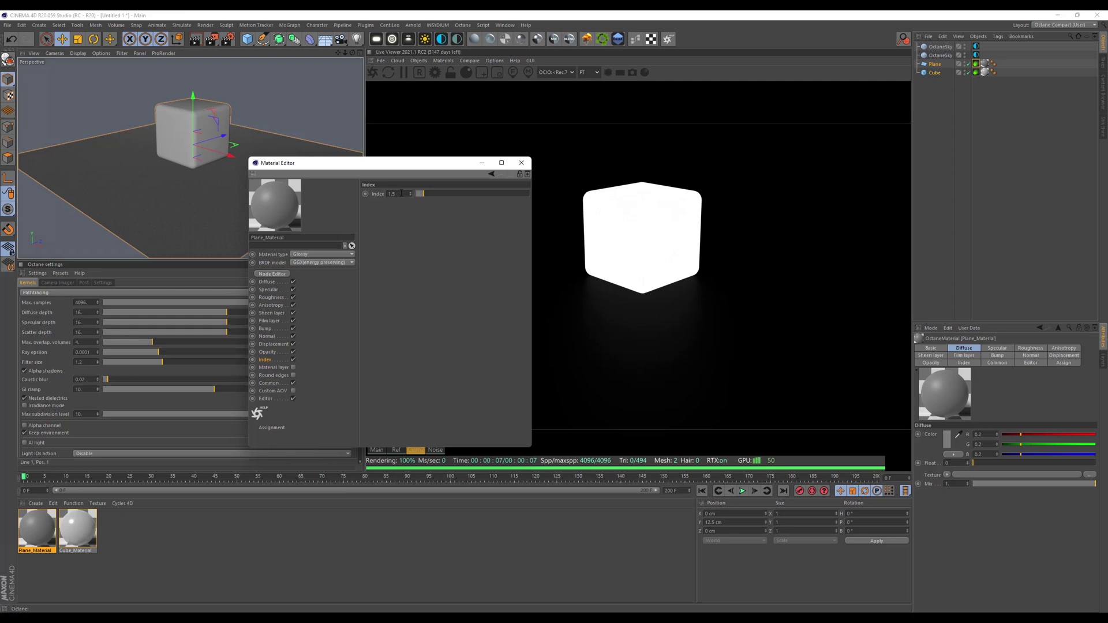
pyautogui.write('2')
pyautogui.press('Return')
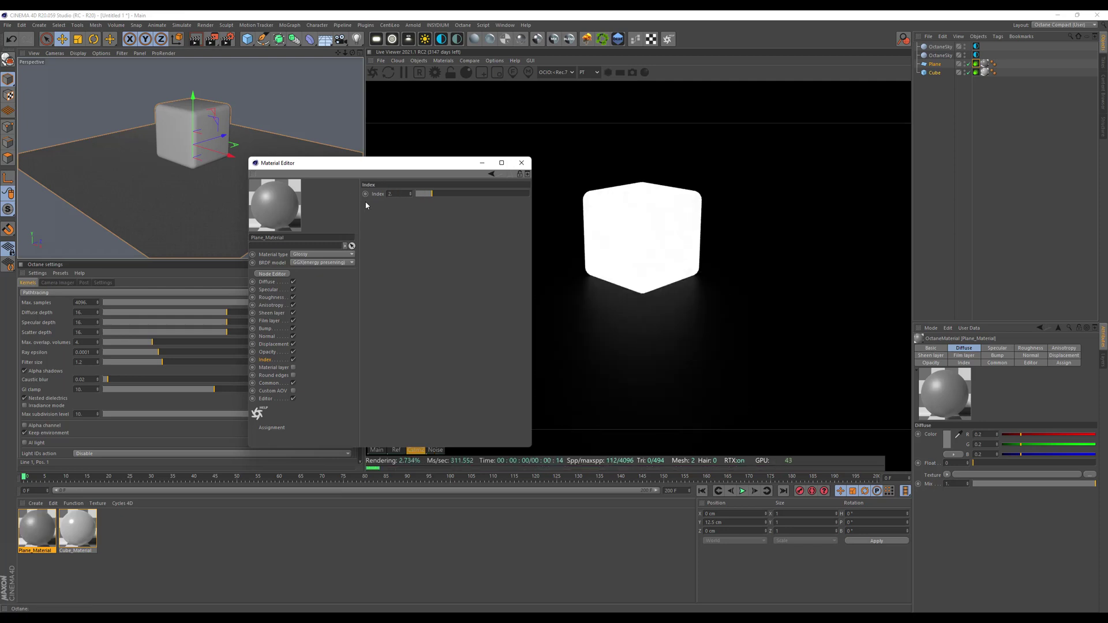
pyautogui.moveTo(396, 168); pyautogui.dragTo(324, 144)
pyautogui.write('3')
pyautogui.press('Return')
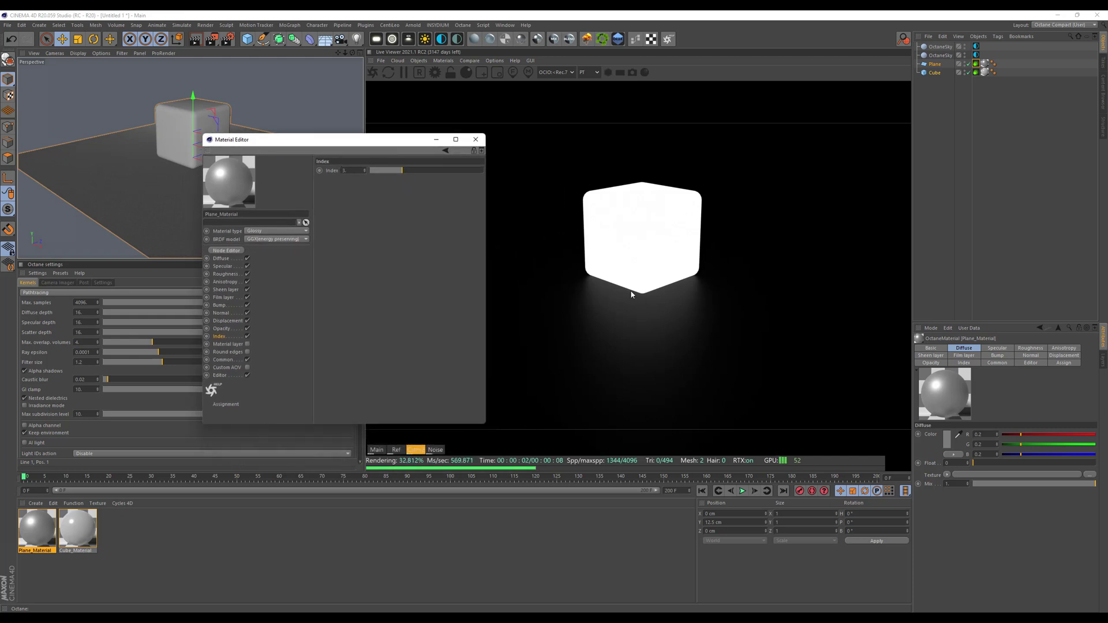
pyautogui.click(436, 140)
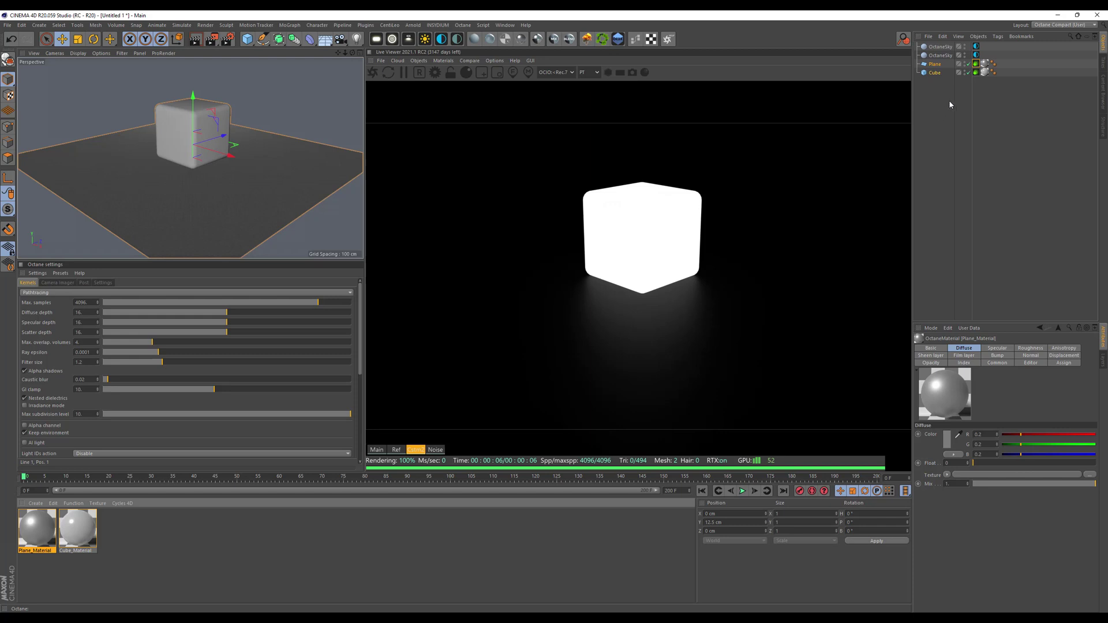
# Set the Plane's Octane ObjectTag to Custom AOV 2 on the Red channel.
pyautogui.click(976, 64)
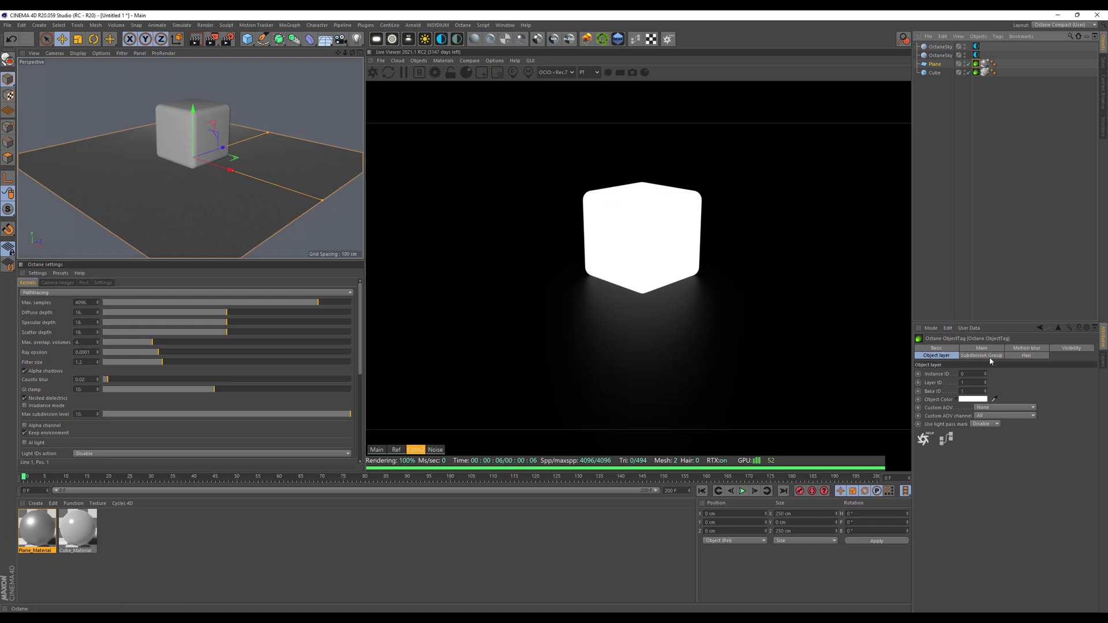
pyautogui.click(982, 409)
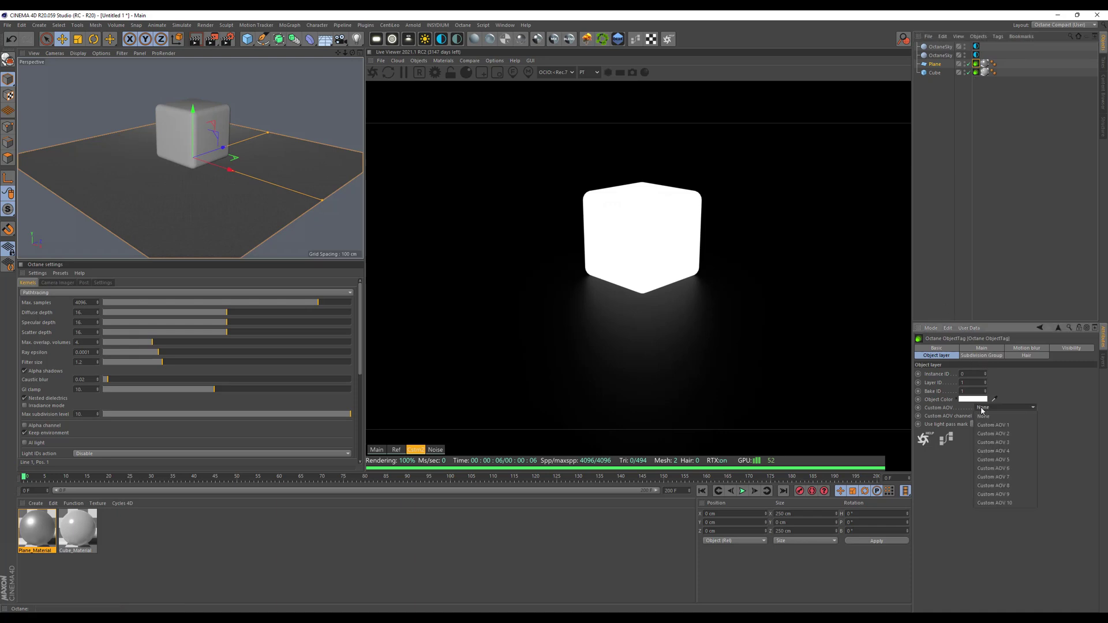
pyautogui.click(993, 433)
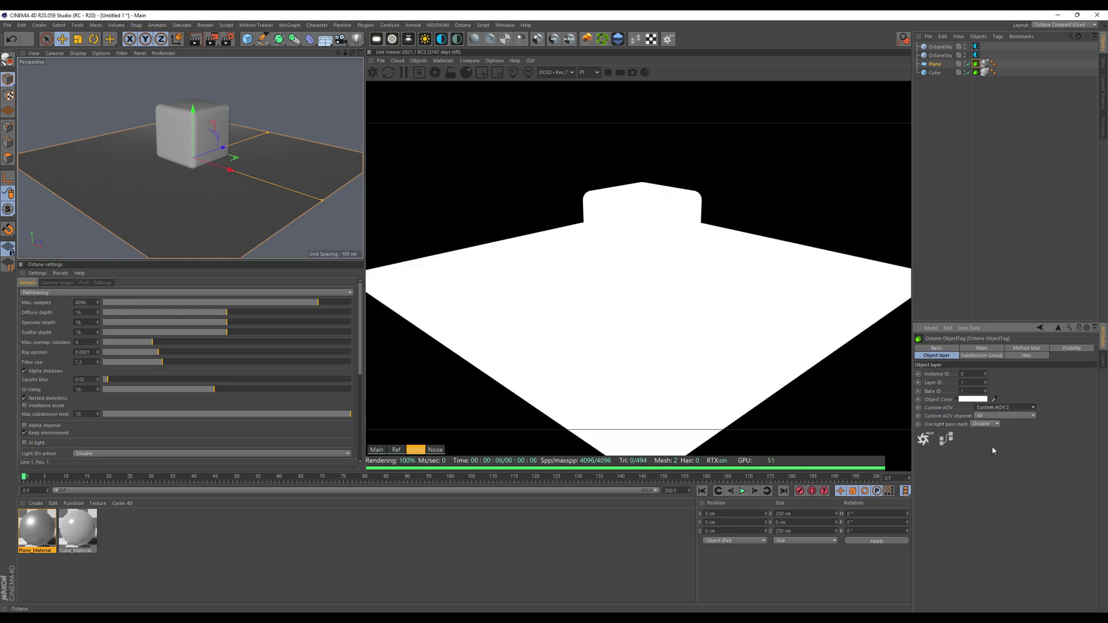
pyautogui.click(988, 416)
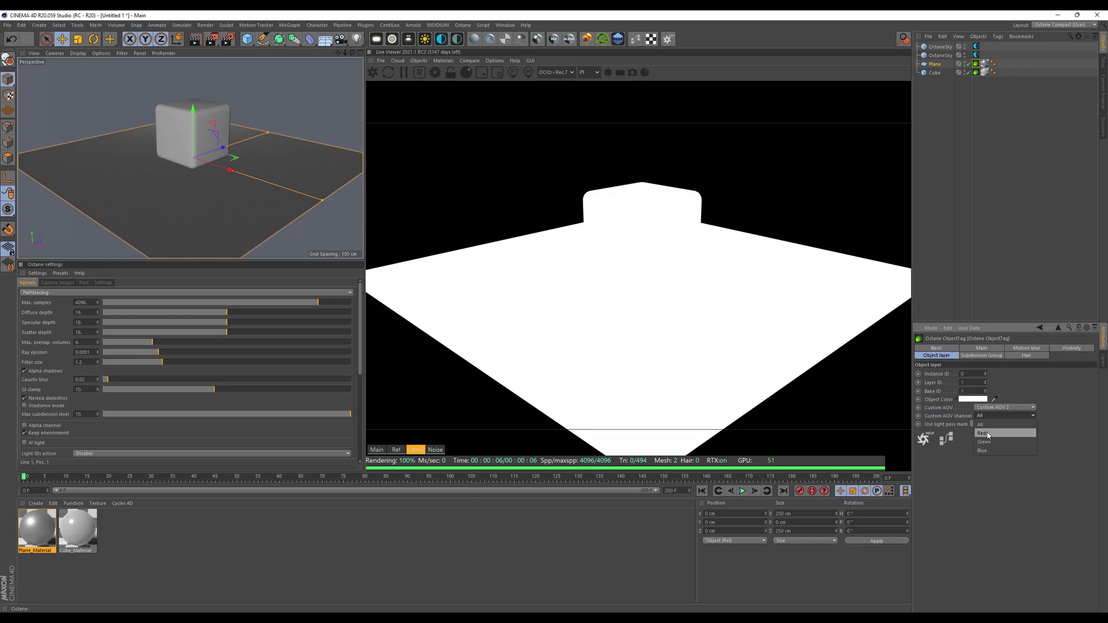
pyautogui.click(988, 433)
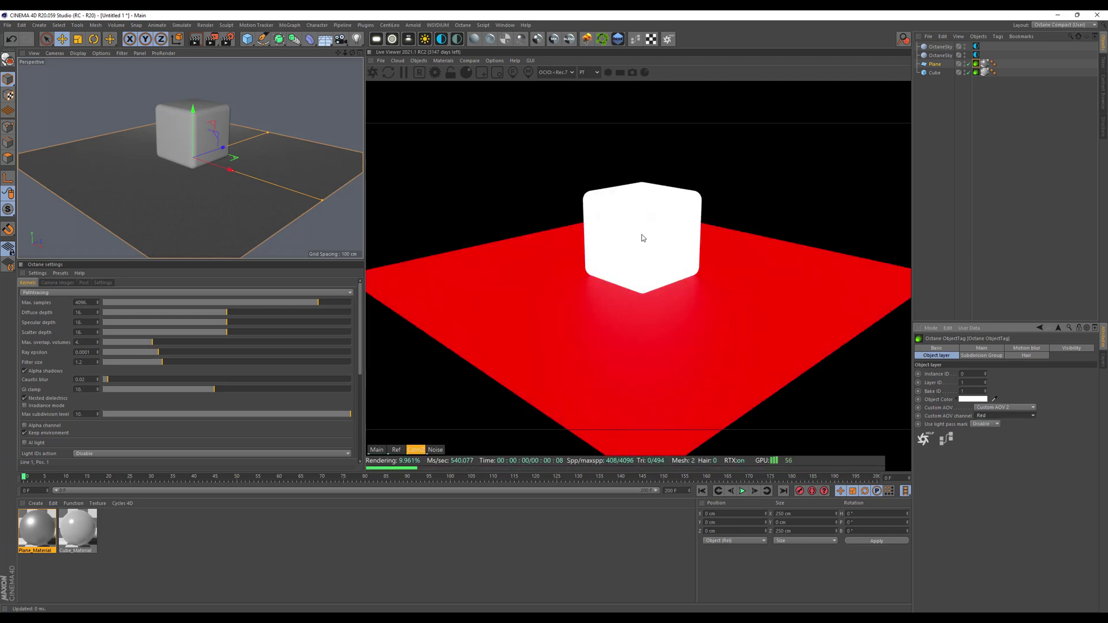
pyautogui.click(975, 73)
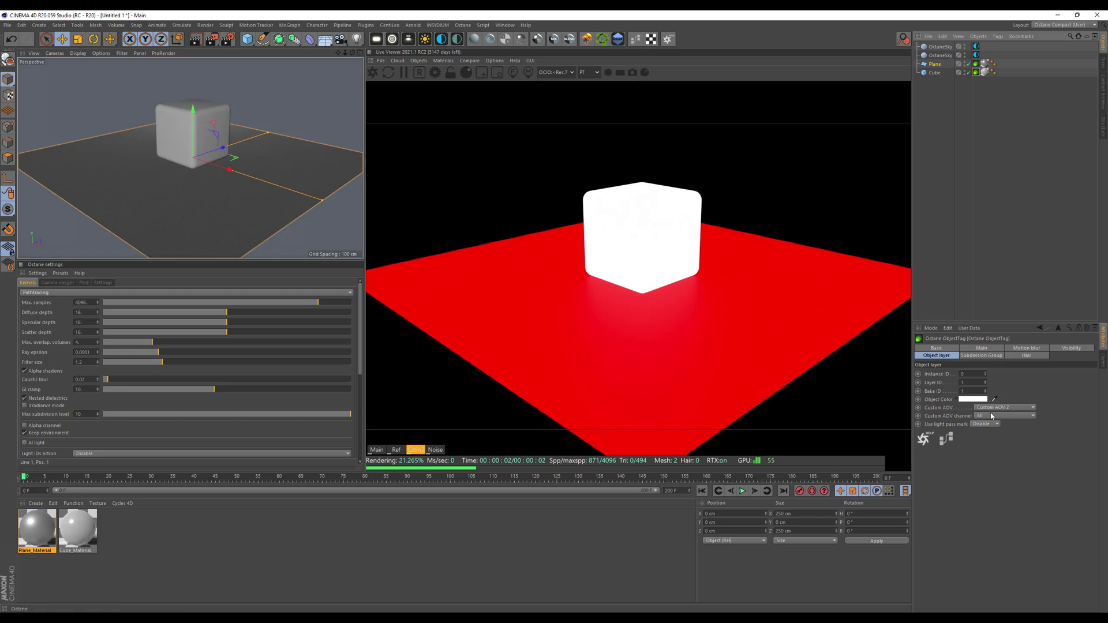
# Switch the Cube's Octane ObjectTag to the Green channel, then deselect the tag.
pyautogui.click(991, 416)
pyautogui.click(993, 443)
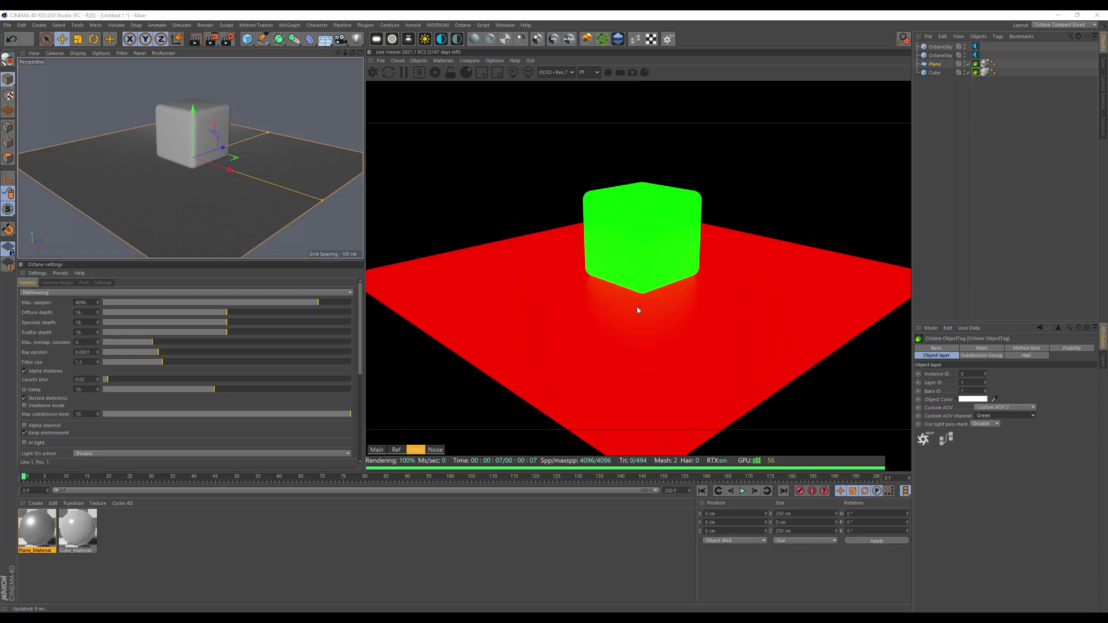
pyautogui.click(647, 352)
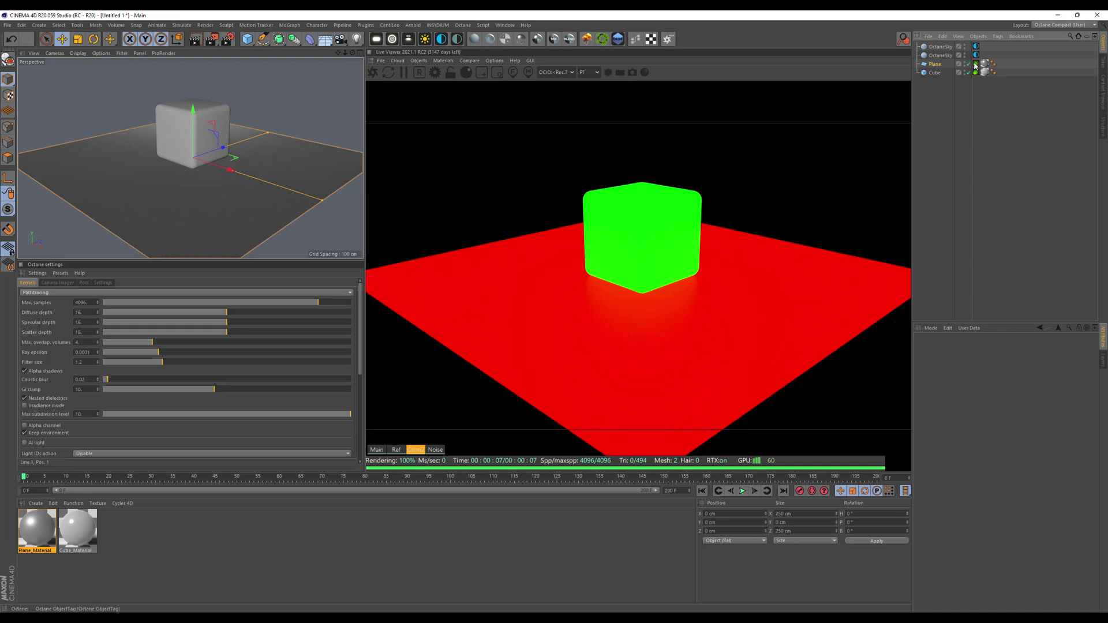
# Tick Plane_Material's Custom AOV channel, keeping Custom AOV 1 and channel All.
pyautogui.doubleClick(43, 530)
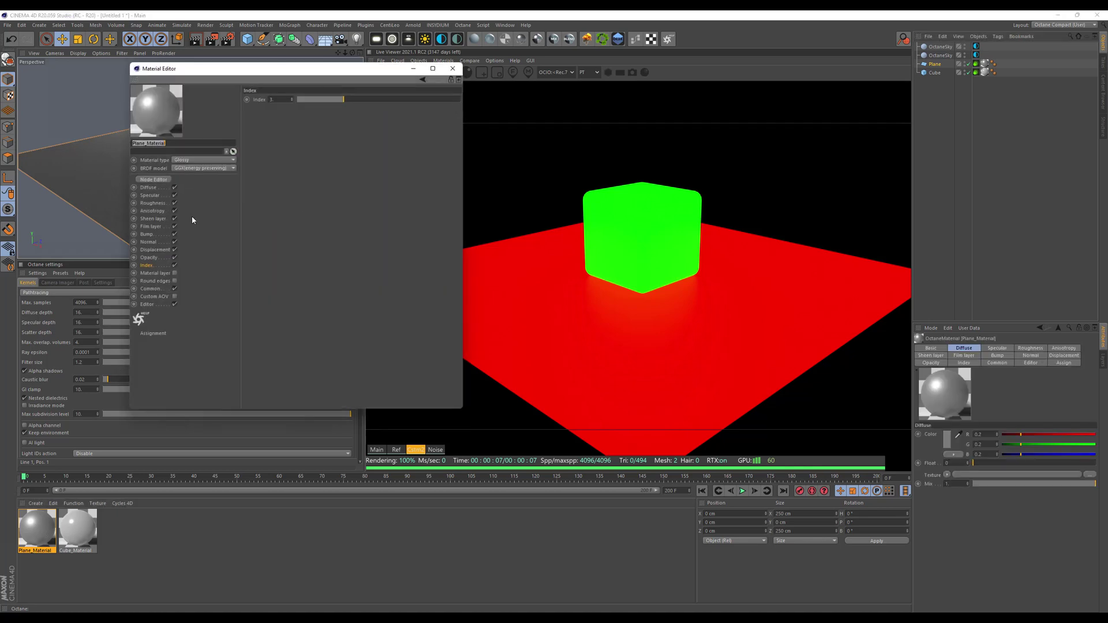
pyautogui.click(327, 332)
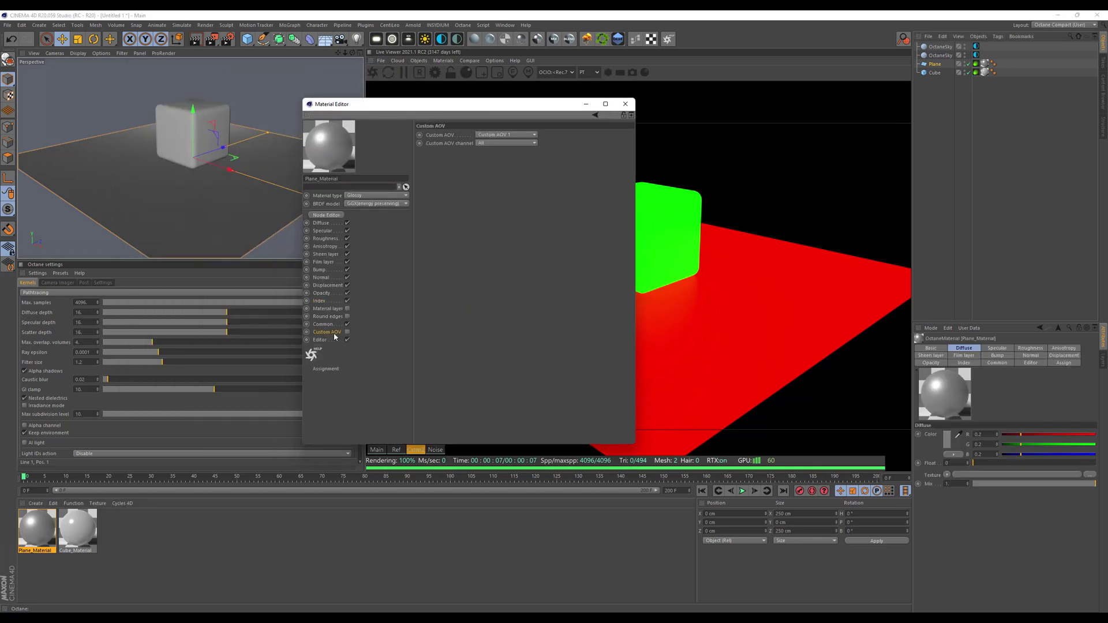
pyautogui.click(347, 332)
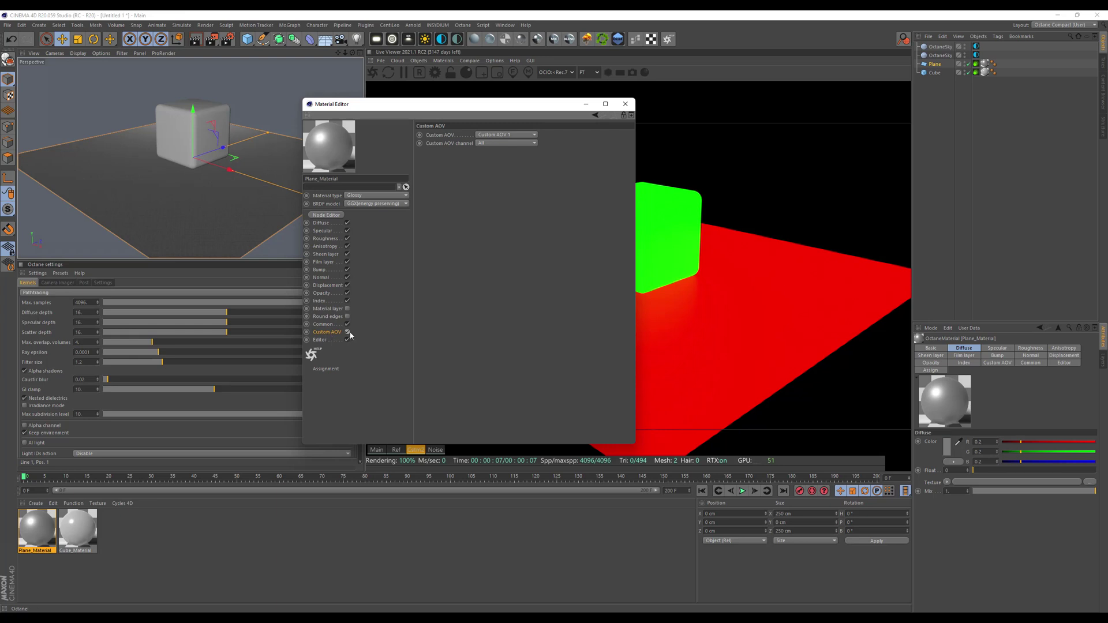
pyautogui.click(493, 135)
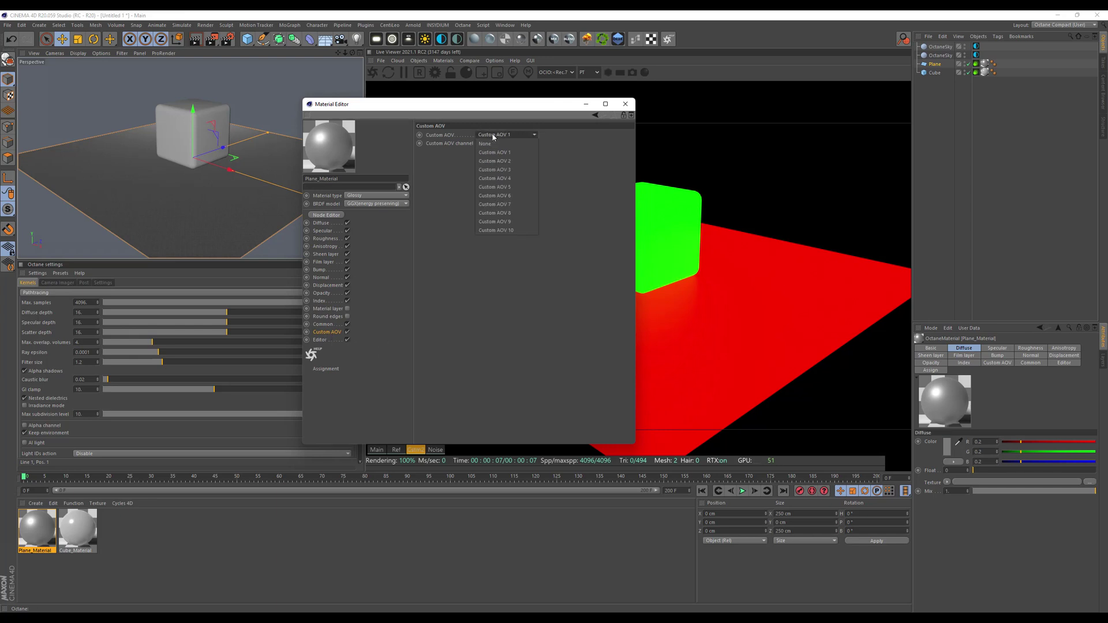
pyautogui.click(494, 136)
pyautogui.click(488, 144)
pyautogui.click(467, 203)
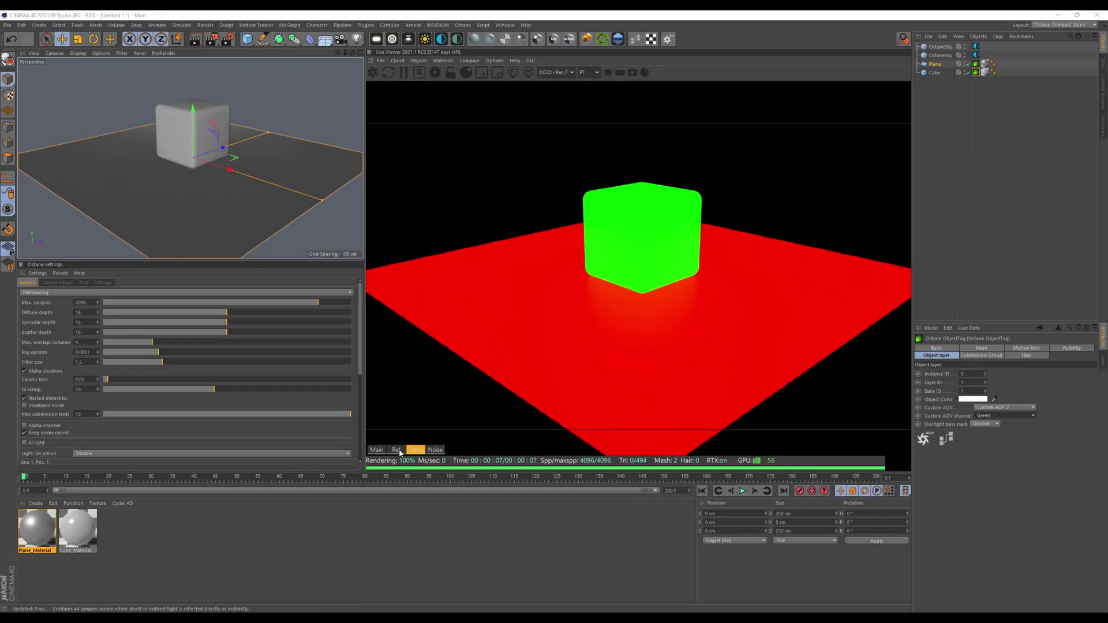
# Preview the Ref pass, then open Render Settings on the Render AOV group page.
pyautogui.click(396, 450)
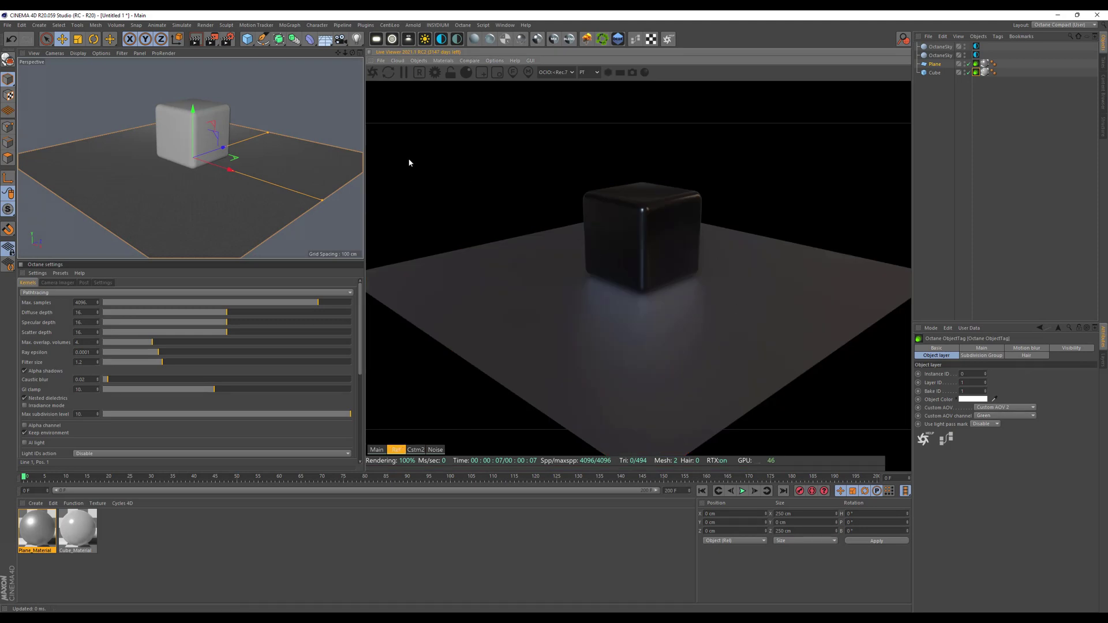
pyautogui.hotkey('ctrl', 'b')
pyautogui.moveTo(399, 42); pyautogui.dragTo(508, 87)
pyautogui.click(478, 137)
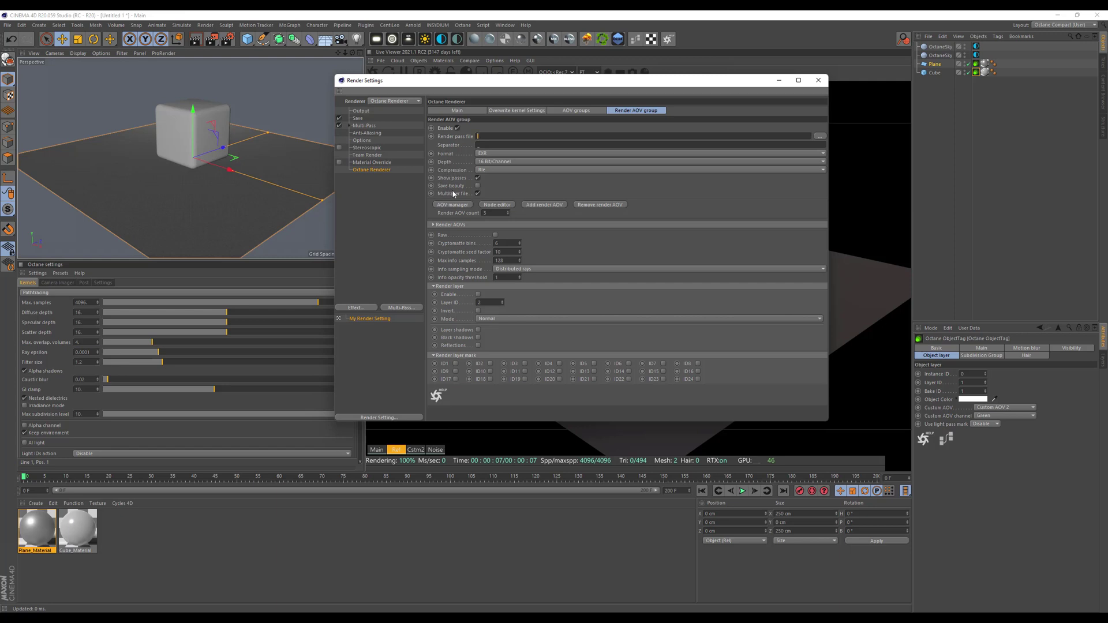
# Uncheck Multilayer file and check Save beauty in the Render AOV group.
pyautogui.click(477, 194)
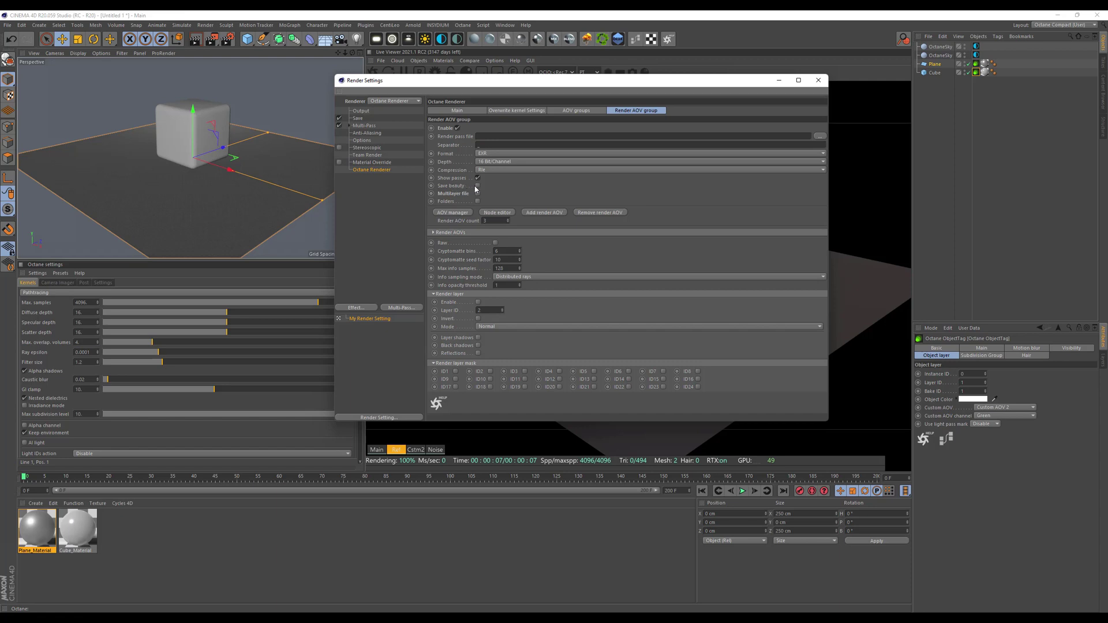
pyautogui.click(477, 186)
# Open the Render AOV node graph and inspect the Reflection and Custom pass nodes.
pyautogui.click(502, 216)
pyautogui.moveTo(494, 186); pyautogui.dragTo(678, 167)
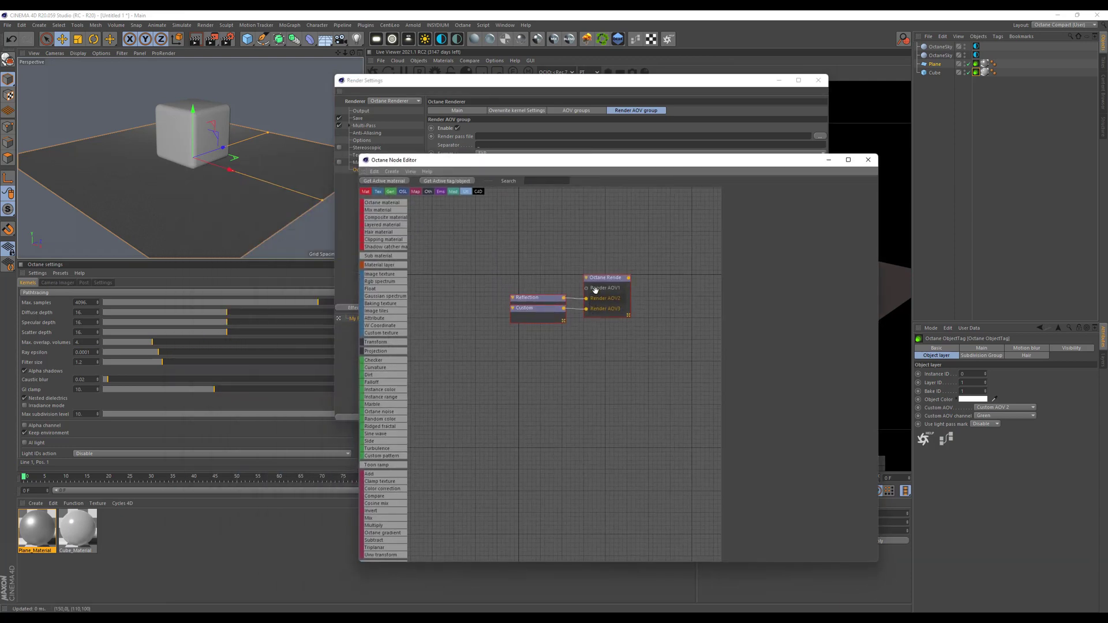
pyautogui.moveTo(536, 310); pyautogui.dragTo(533, 334)
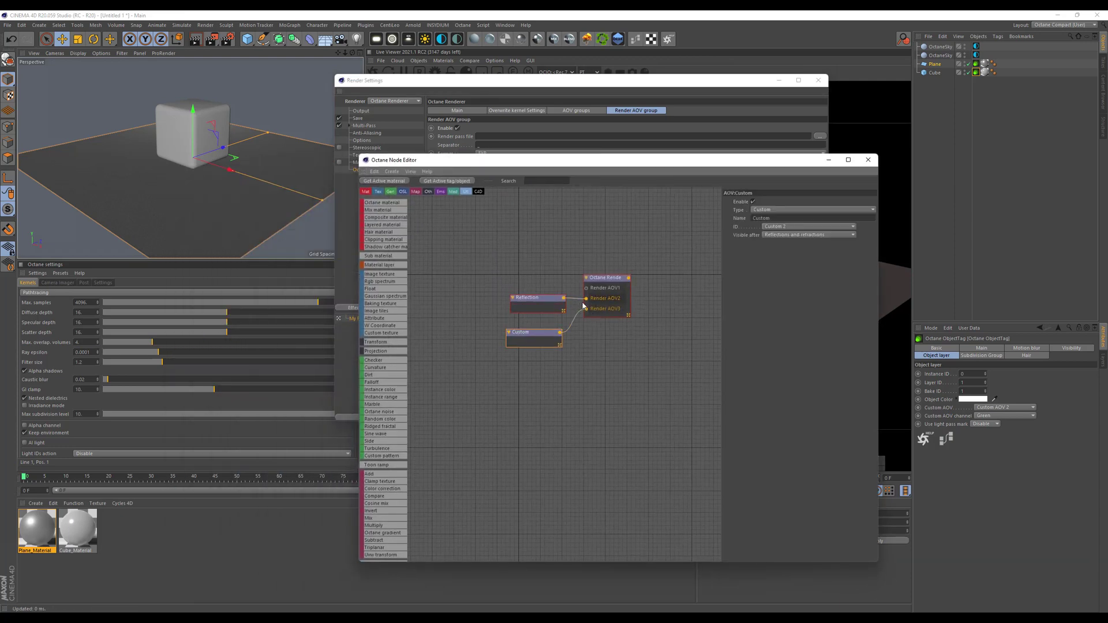
pyautogui.click(535, 299)
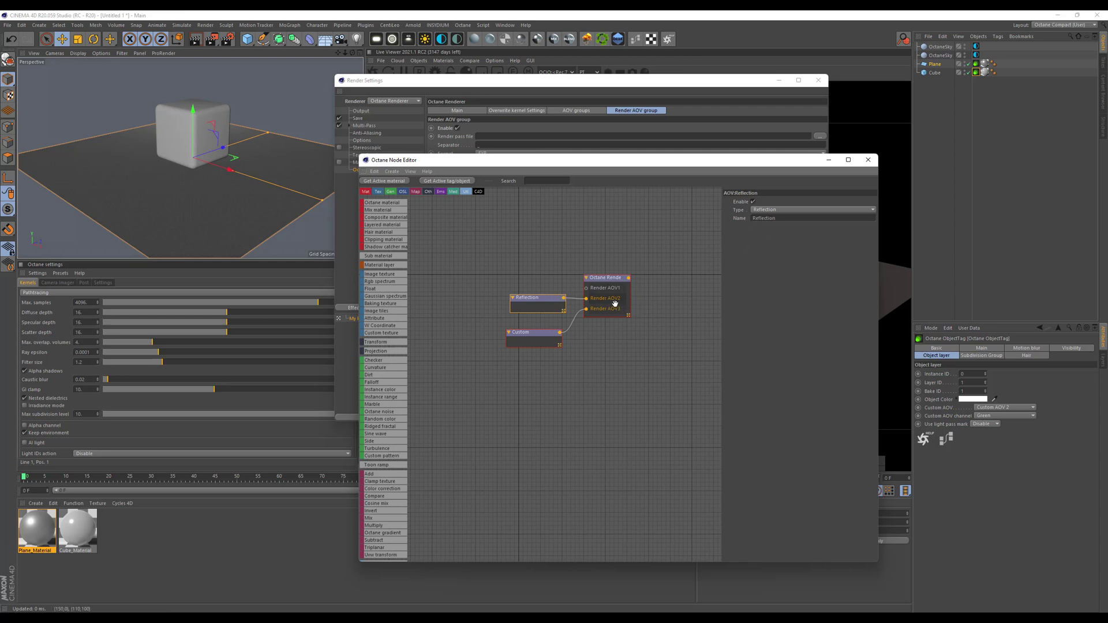
pyautogui.click(528, 335)
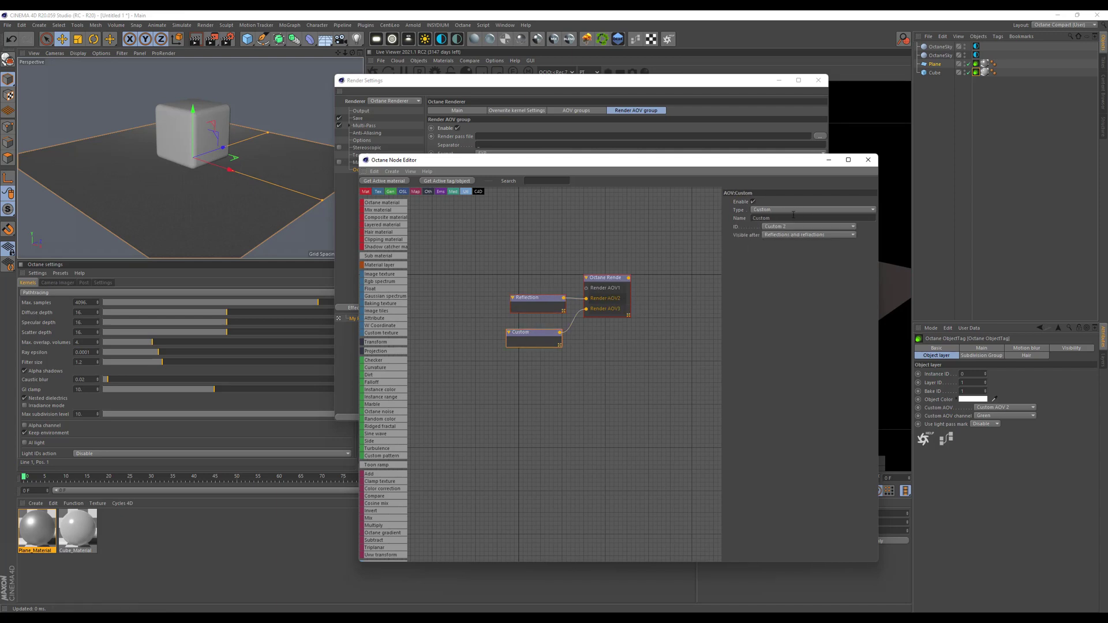